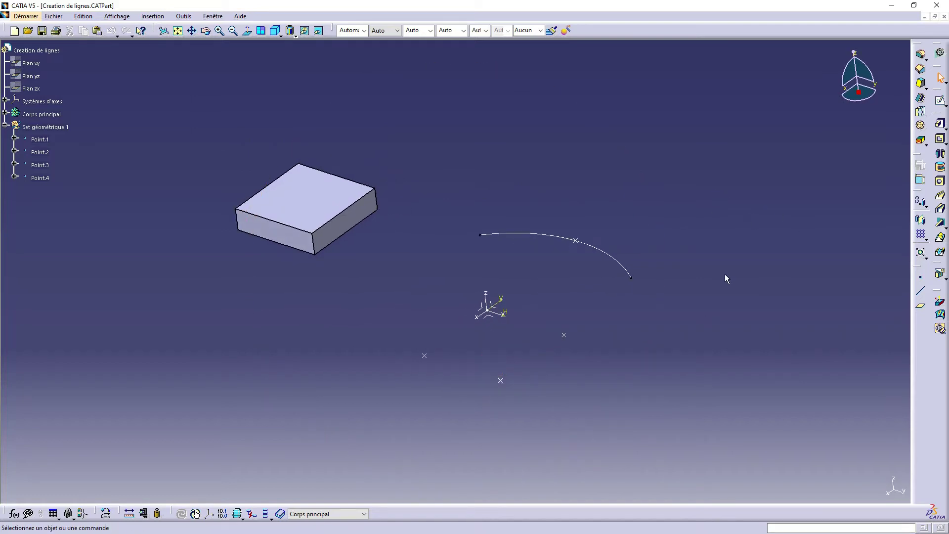
Step: Start a Point-Point line from Point.1 to Point.2
{"action": "middle_click_drag", "start_coordinate": [742, 266], "coordinate": [690, 292]}
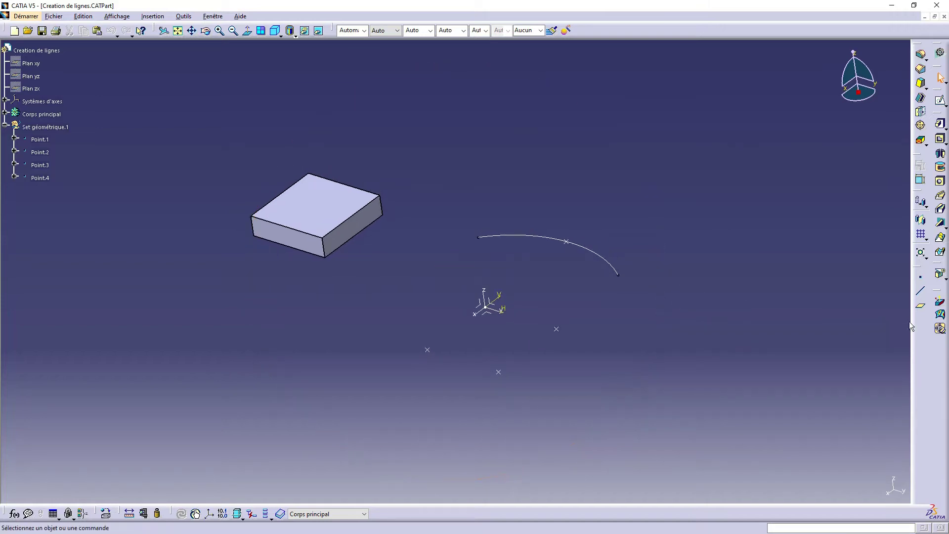
{"action": "left_click", "coordinate": [920, 295]}
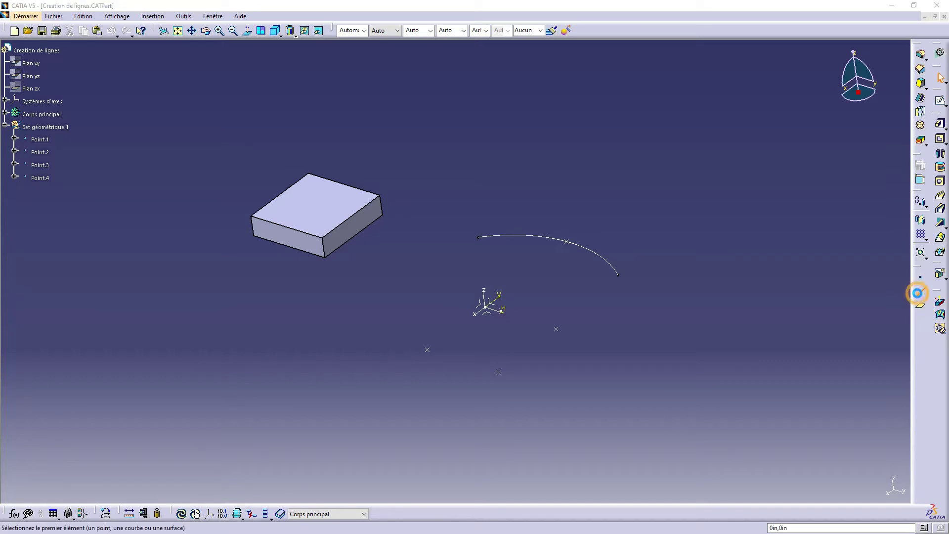
{"action": "left_click_drag", "start_coordinate": [736, 123], "coordinate": [669, 112]}
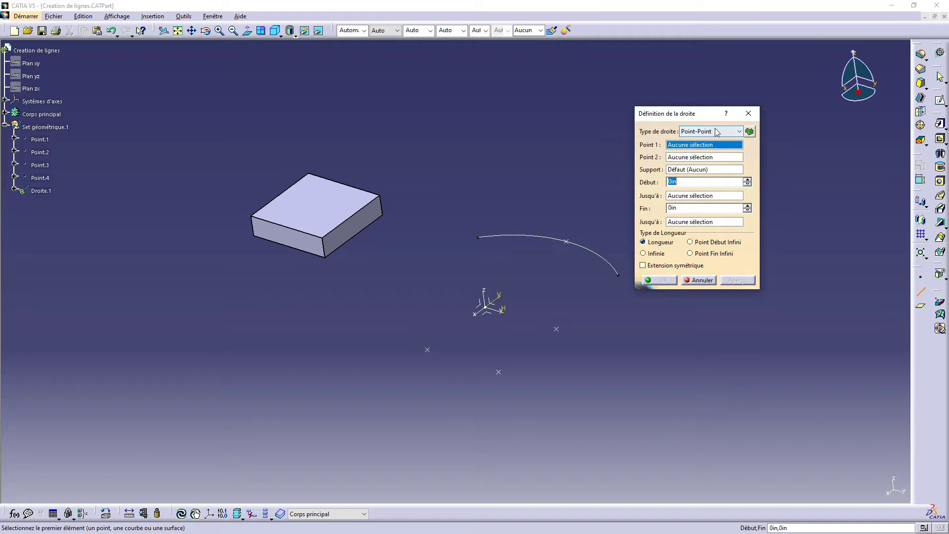
{"action": "left_click_drag", "start_coordinate": [684, 112], "coordinate": [579, 95]}
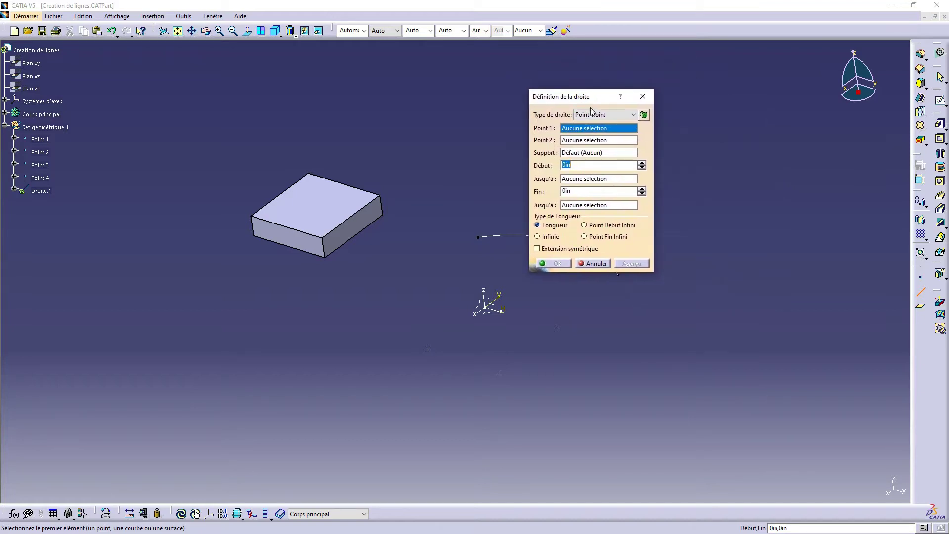
{"action": "left_click", "coordinate": [622, 114]}
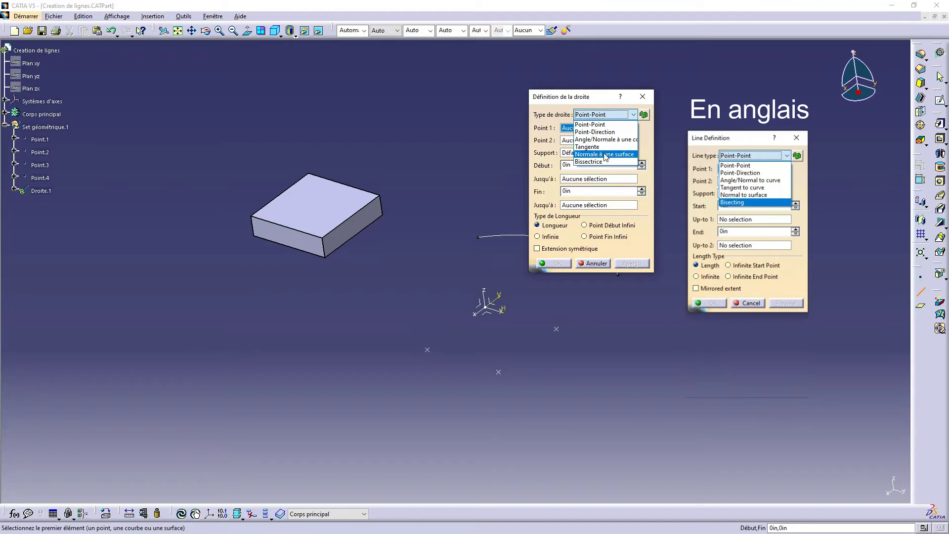
{"action": "left_click", "coordinate": [604, 125]}
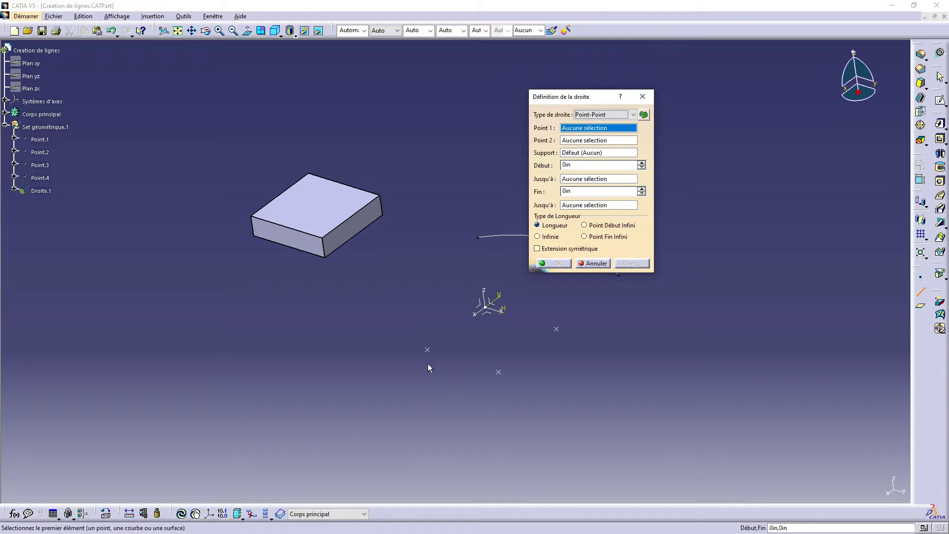
{"action": "left_click", "coordinate": [428, 350]}
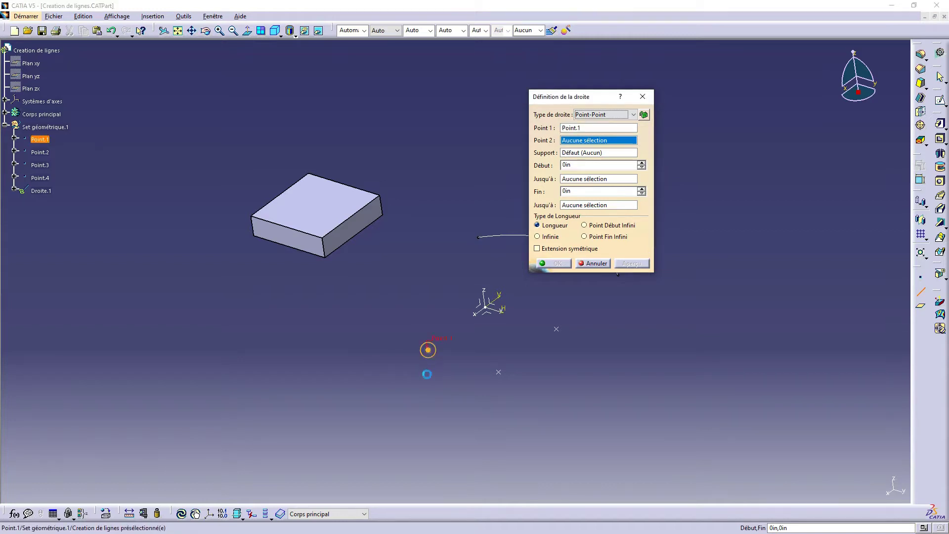
{"action": "left_click", "coordinate": [500, 374]}
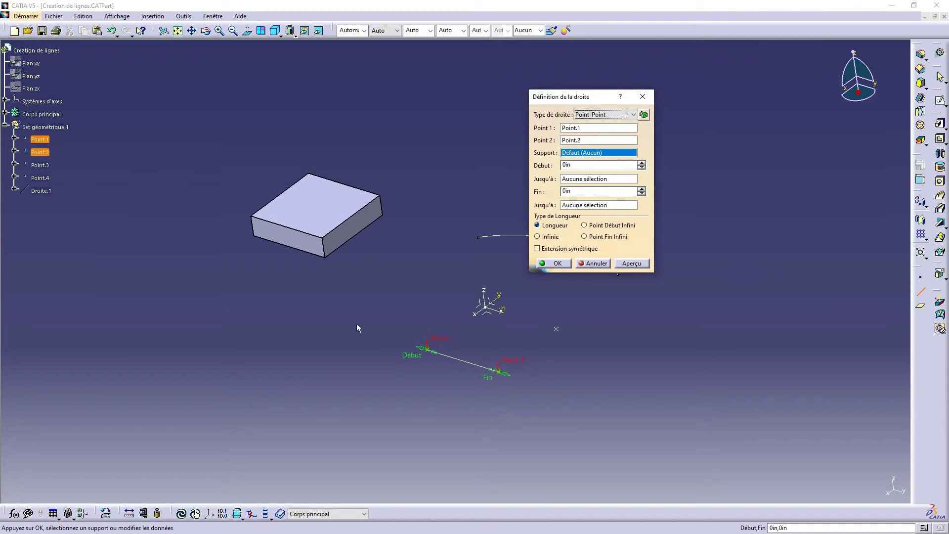
Step: Extend the line 0.5 in beyond both points and preview it
{"action": "middle_click_drag", "start_coordinate": [454, 361], "coordinate": [363, 281]}
{"action": "left_click", "coordinate": [600, 165]}
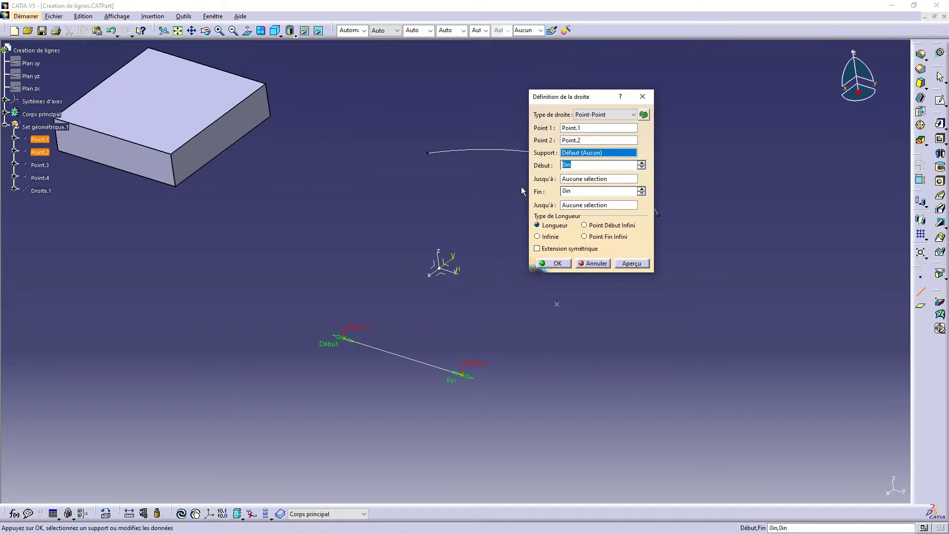
{"action": "type", "text": ".5"}
{"action": "left_click", "coordinate": [632, 263]}
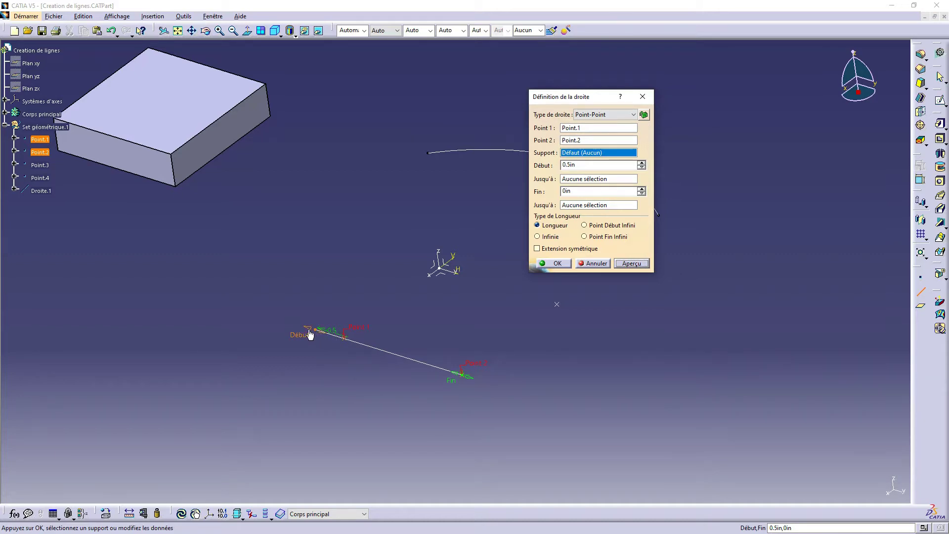
{"action": "left_click_drag", "start_coordinate": [576, 192], "coordinate": [544, 186]}
{"action": "type", "text": ".5"}
{"action": "left_click", "coordinate": [631, 263]}
Step: Make the line's extension symmetric, set its end to 1 in and preview it
{"action": "left_click", "coordinate": [543, 250]}
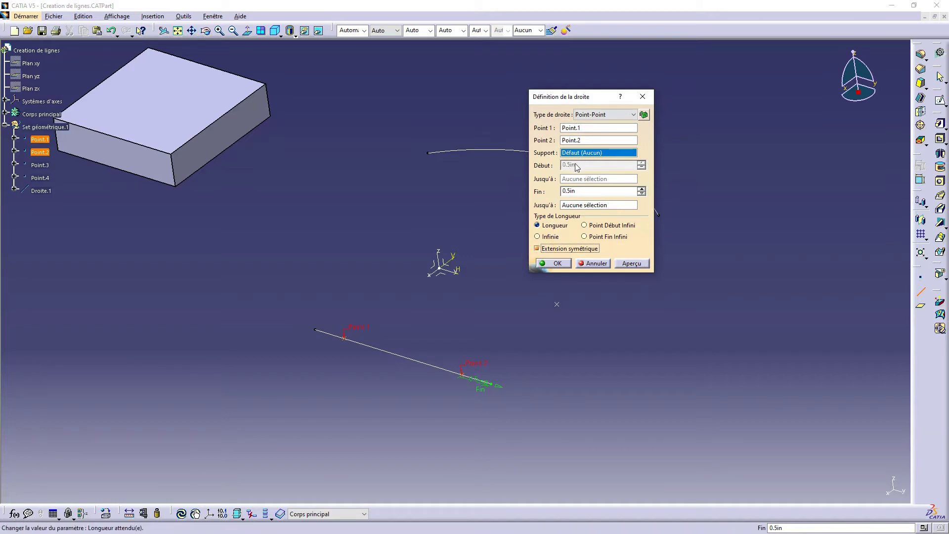
{"action": "double_click", "coordinate": [584, 192]}
{"action": "type", "text": "1"}
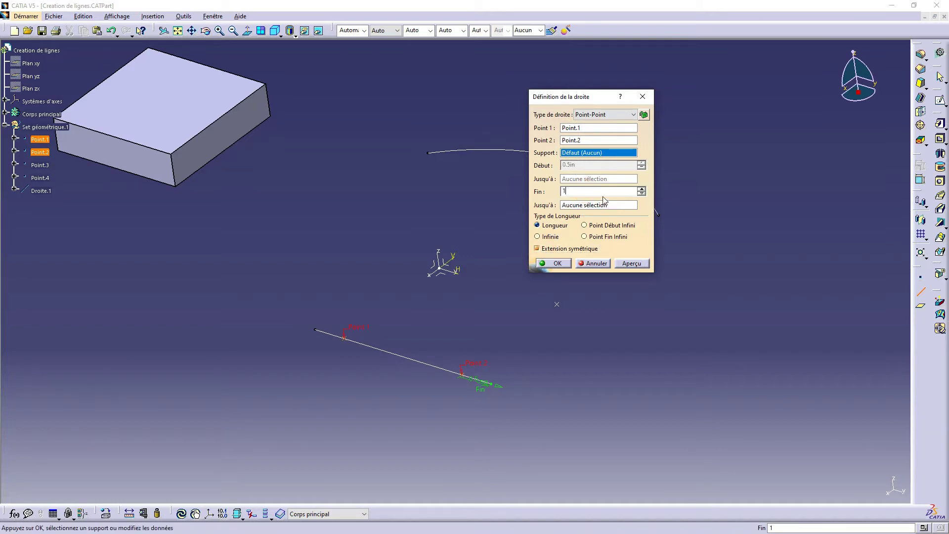
{"action": "left_click", "coordinate": [631, 263]}
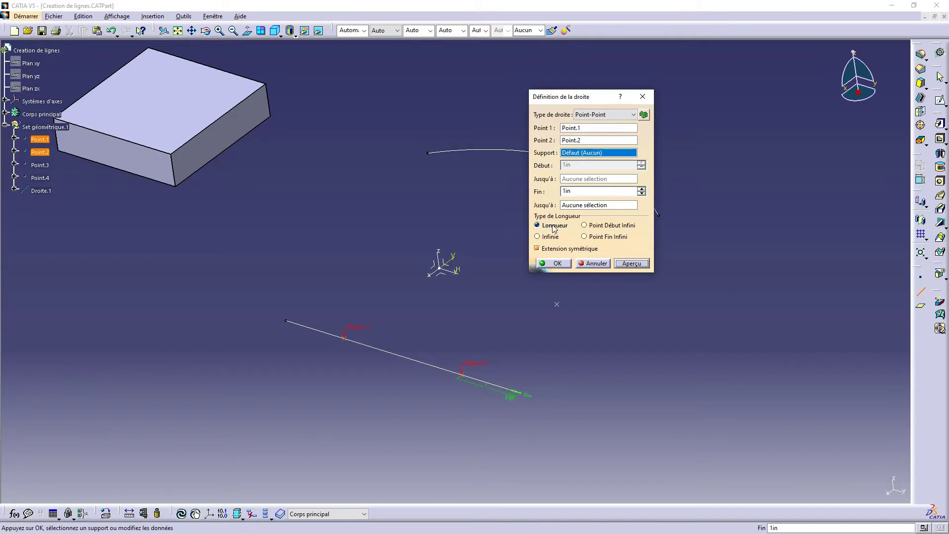
Step: Try the Infinie, Point Début Infini and Point Fin Infini length types on the line
{"action": "left_click", "coordinate": [545, 237]}
{"action": "middle_click_drag", "start_coordinate": [410, 286], "coordinate": [482, 314], "text": "ctrl"}
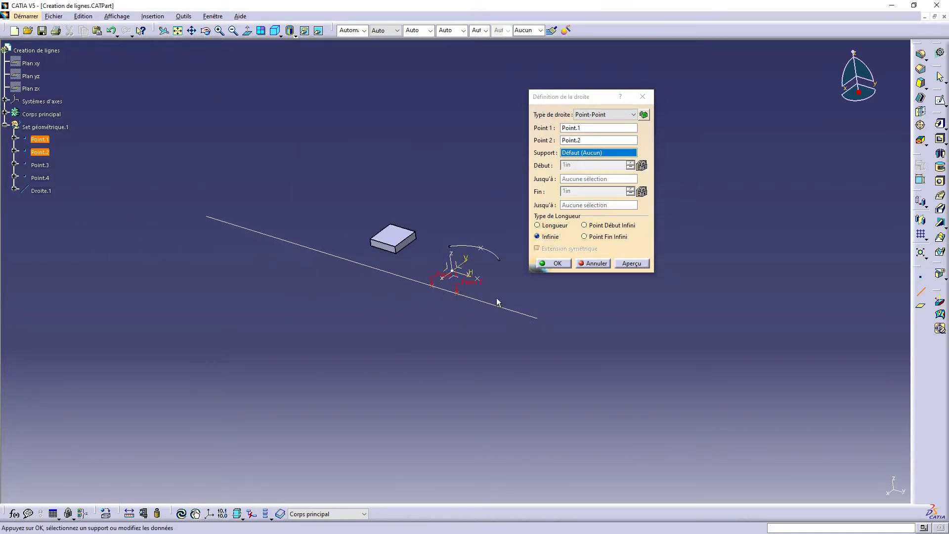
{"action": "middle_click_drag", "start_coordinate": [266, 246], "coordinate": [139, 231]}
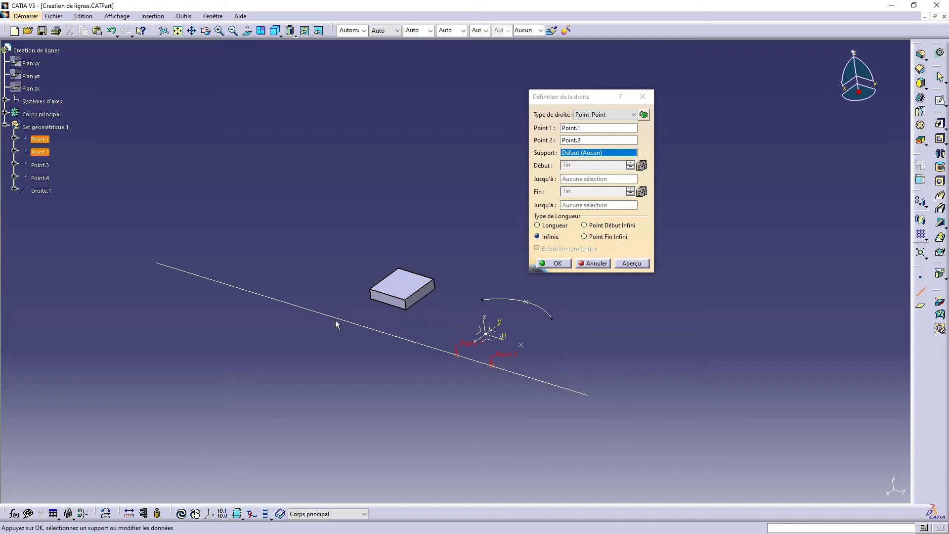
{"action": "middle_click_drag", "start_coordinate": [558, 386], "coordinate": [413, 191], "text": "ctrl"}
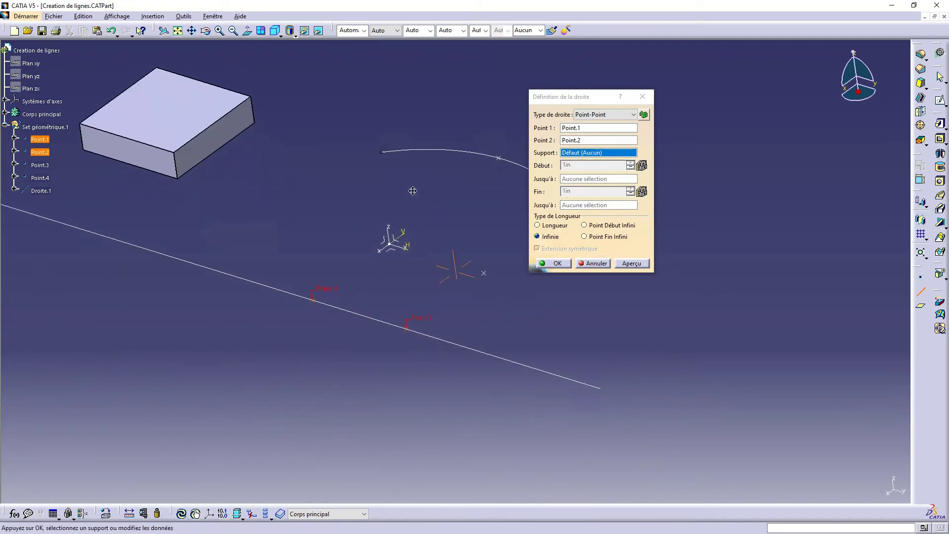
{"action": "left_click", "coordinate": [601, 226]}
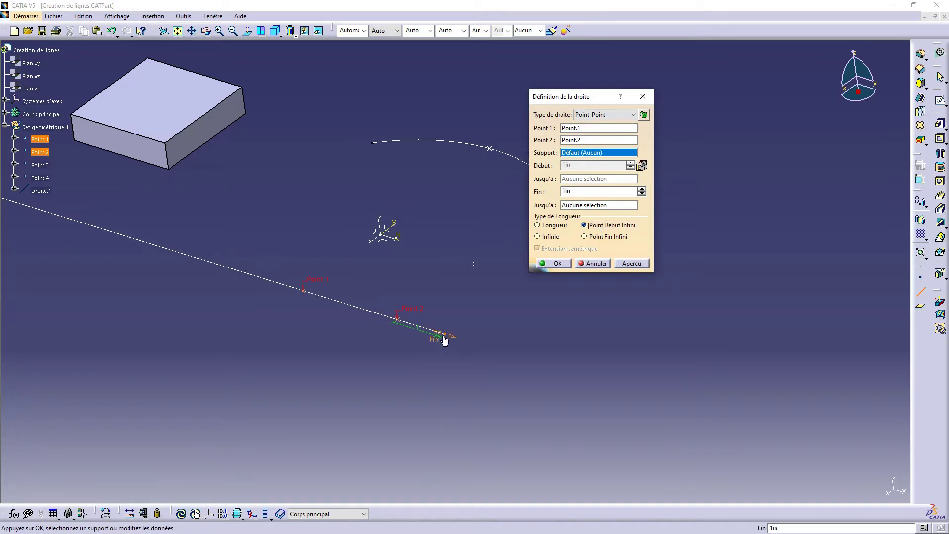
{"action": "left_click", "coordinate": [608, 236]}
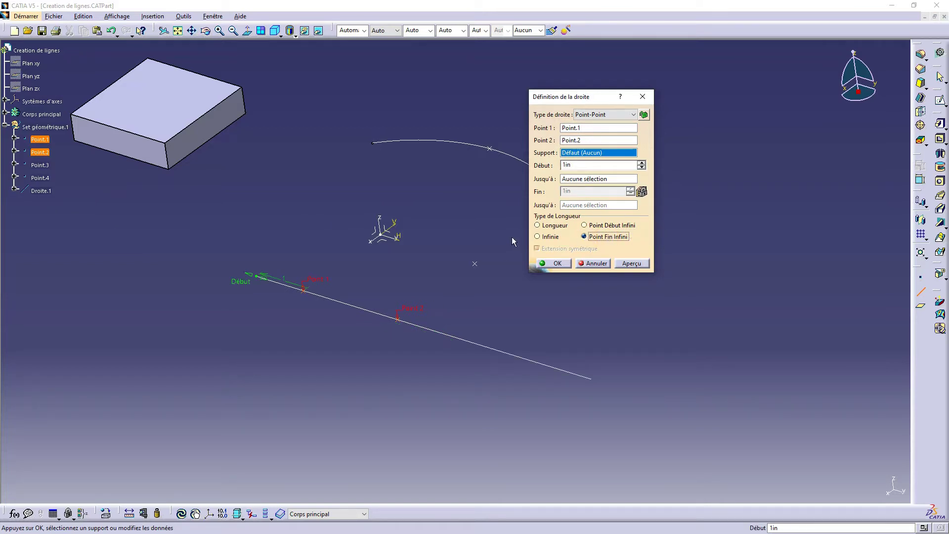
Step: Set the length type to Longueur with symmetric extension and create the line
{"action": "left_click", "coordinate": [550, 226]}
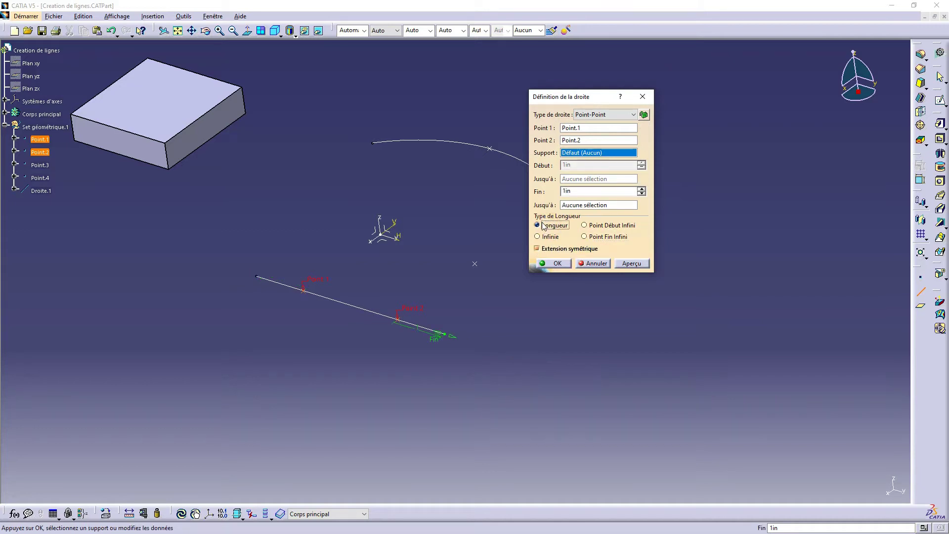
{"action": "left_click", "coordinate": [538, 249]}
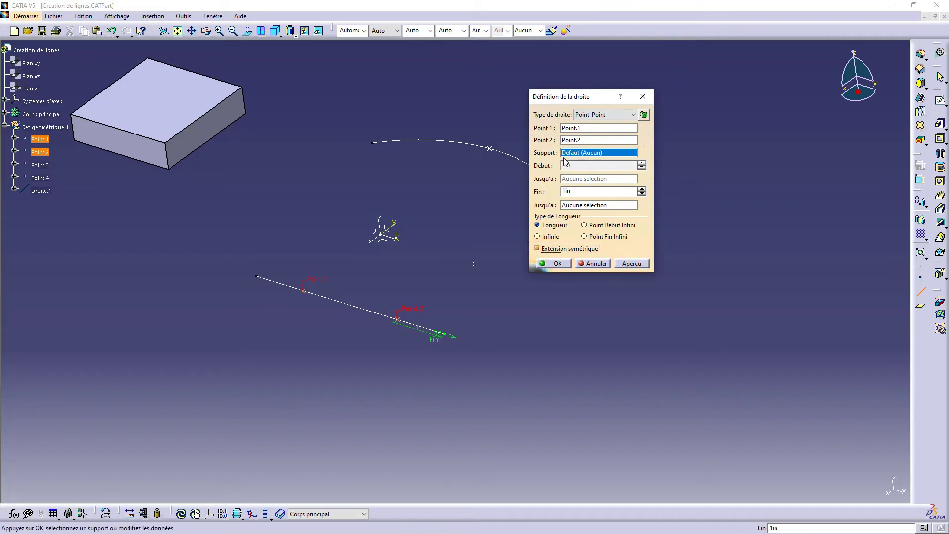
{"action": "left_click", "coordinate": [555, 263]}
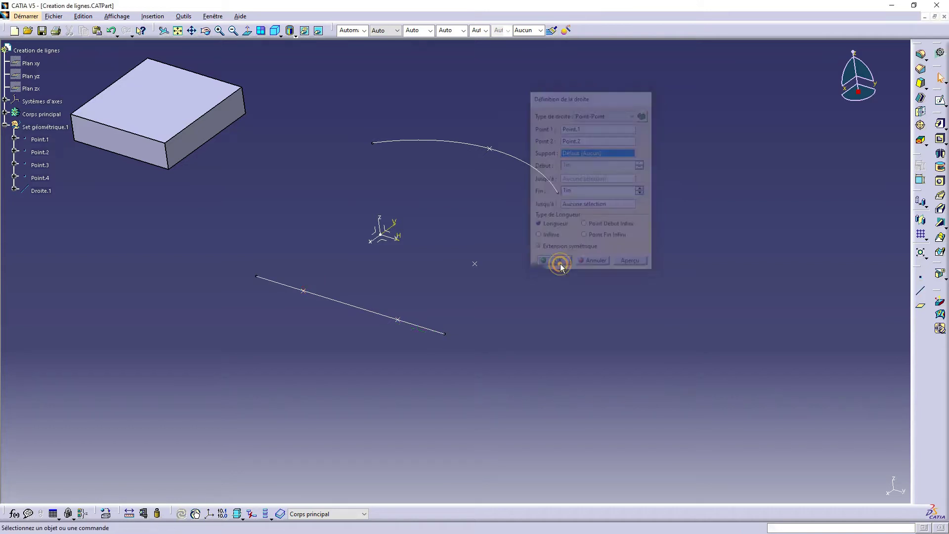
Step: Start a Point-Direction line through Point.3 along the absolute X axis, trying the Y axis first
{"action": "left_click", "coordinate": [921, 290]}
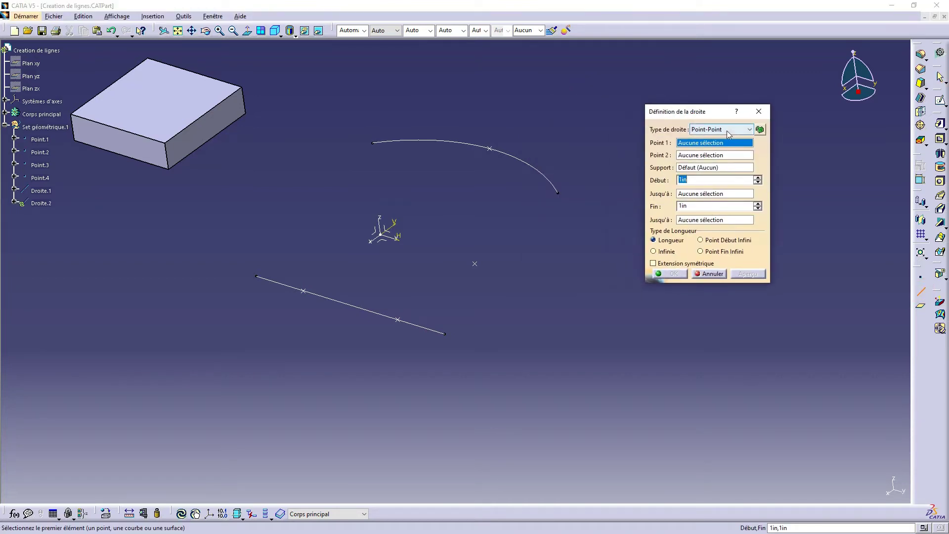
{"action": "left_click", "coordinate": [731, 132]}
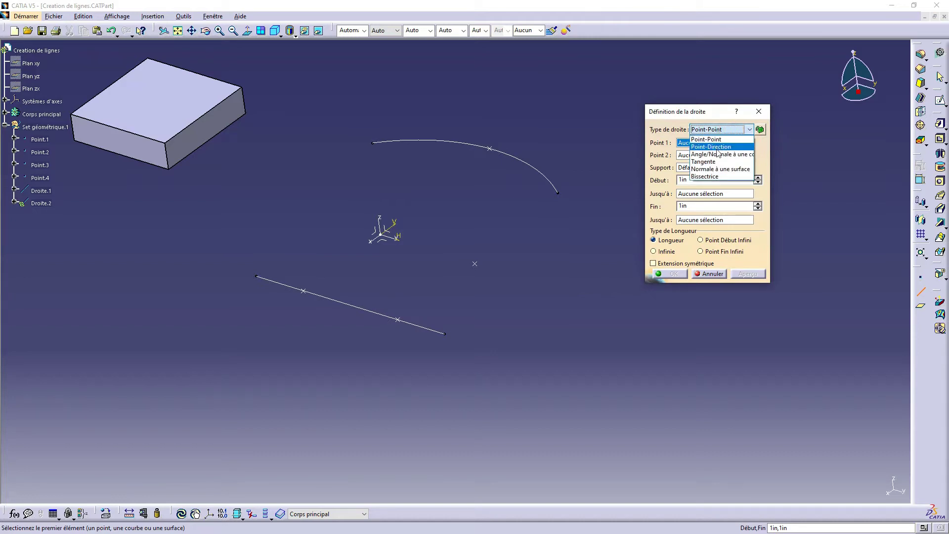
{"action": "left_click", "coordinate": [716, 150]}
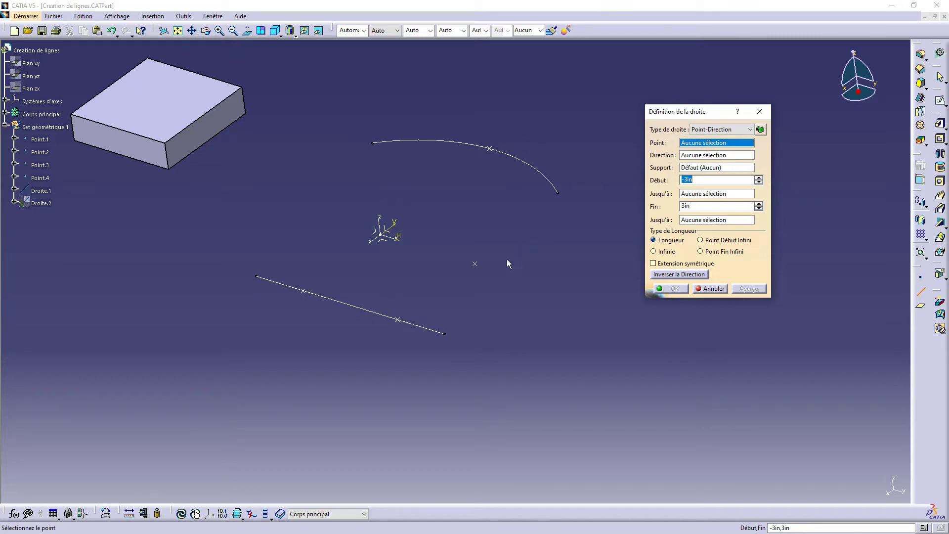
{"action": "left_click", "coordinate": [477, 265]}
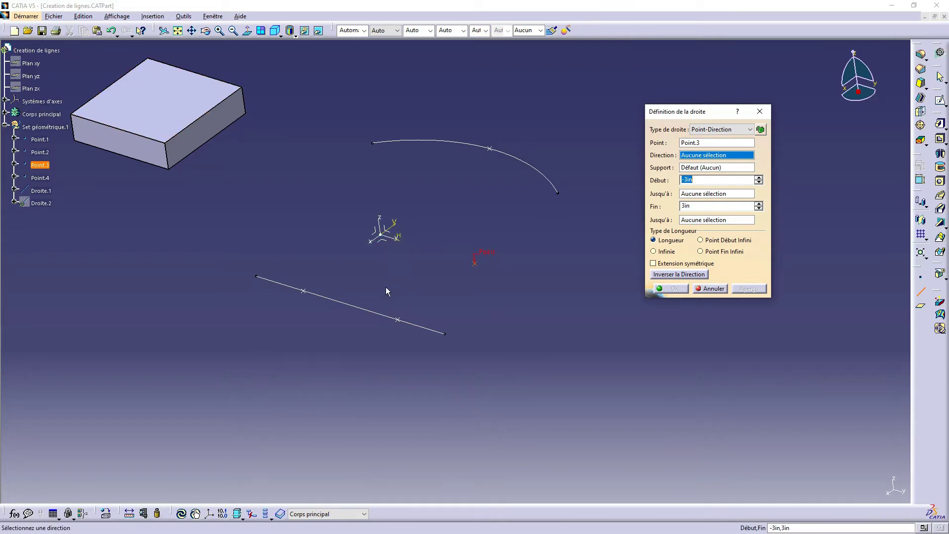
{"action": "left_click", "coordinate": [387, 229]}
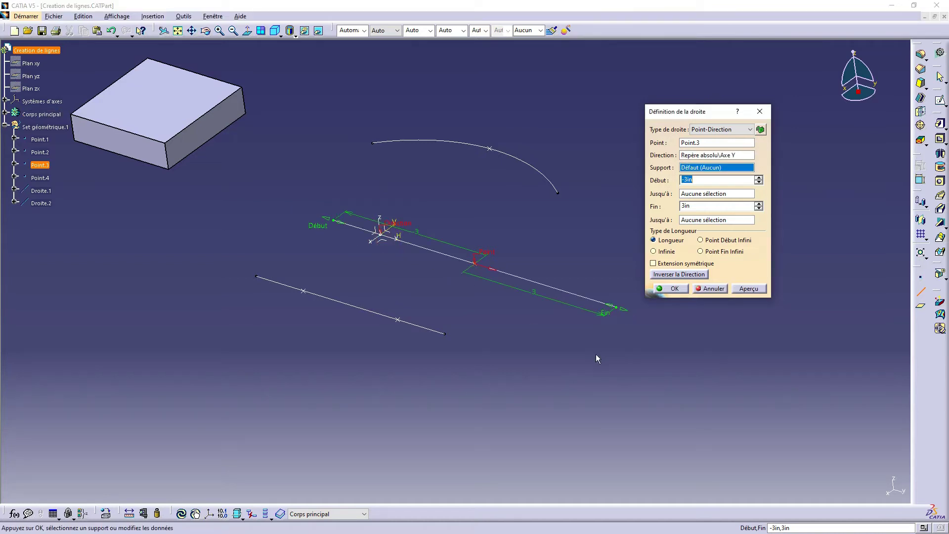
{"action": "left_click", "coordinate": [689, 155]}
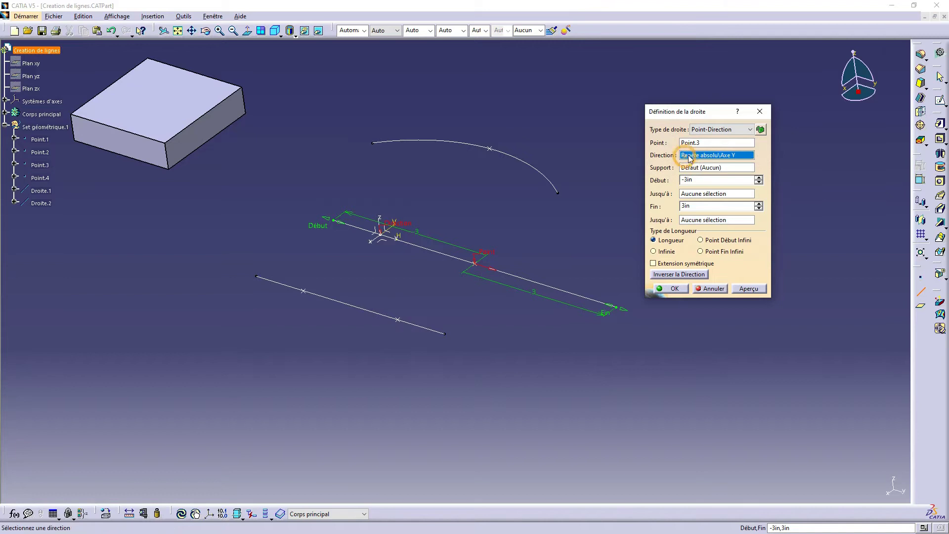
{"action": "left_click", "coordinate": [370, 240]}
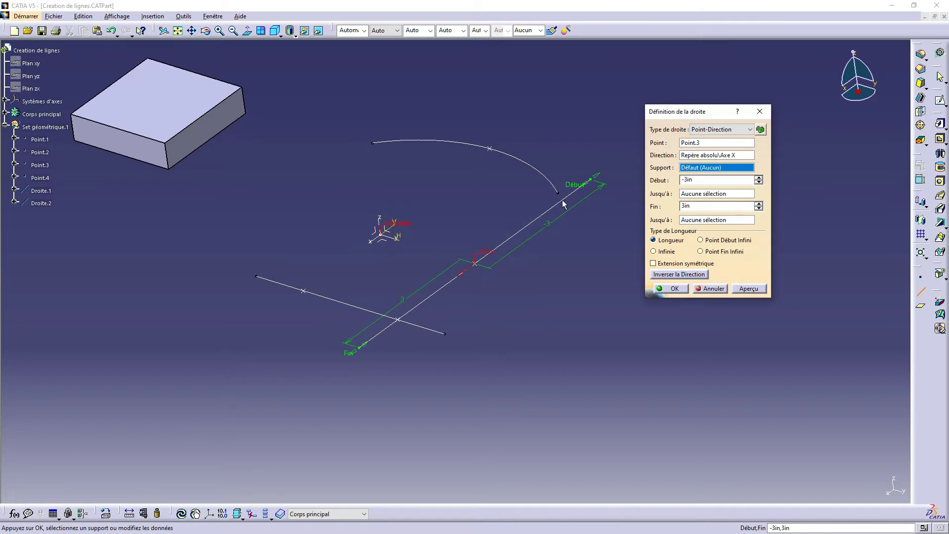
Step: Set the Point-Direction line's start to 0.5 in, preview it and examine the offset from Point.3
{"action": "double_click", "coordinate": [712, 180]}
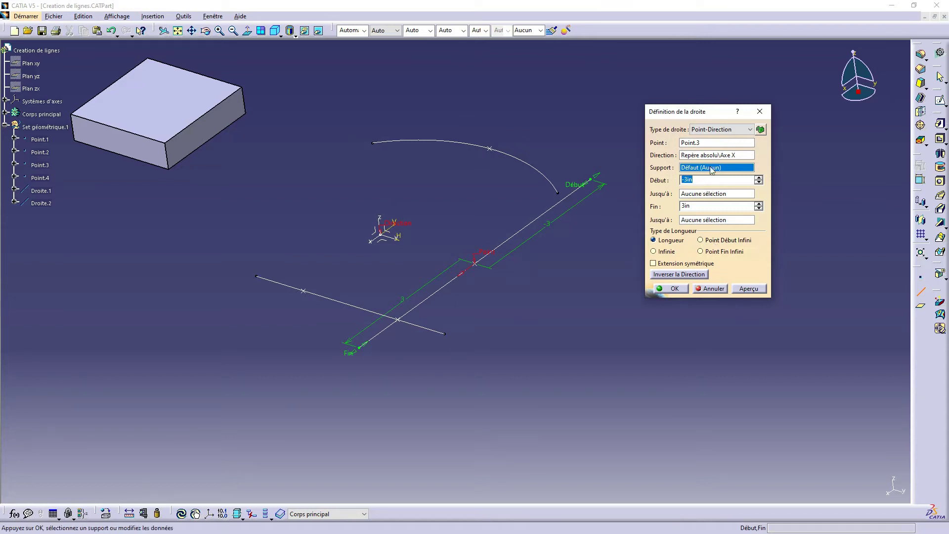
{"action": "type", "text": "3"}
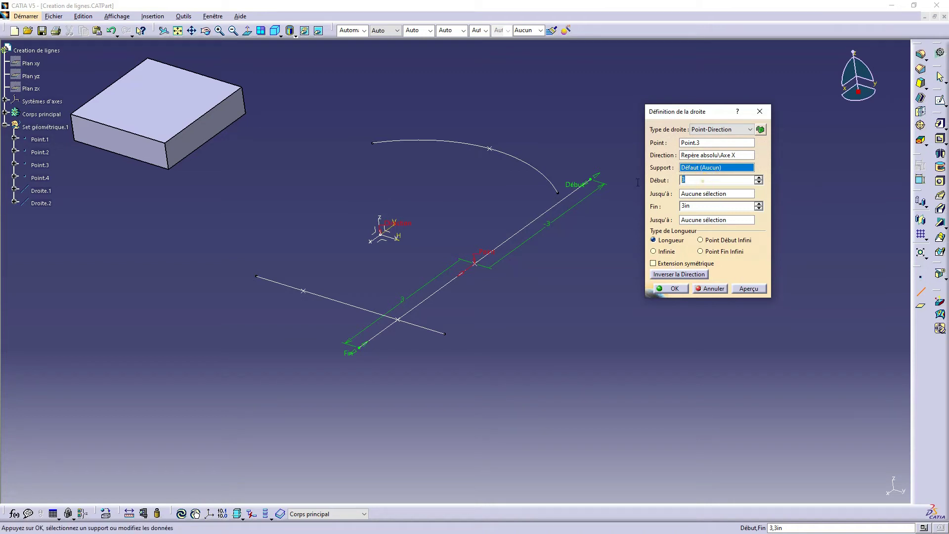
{"action": "key", "text": "BackSpace"}
{"action": "type", "text": ".5"}
{"action": "left_click", "coordinate": [749, 288]}
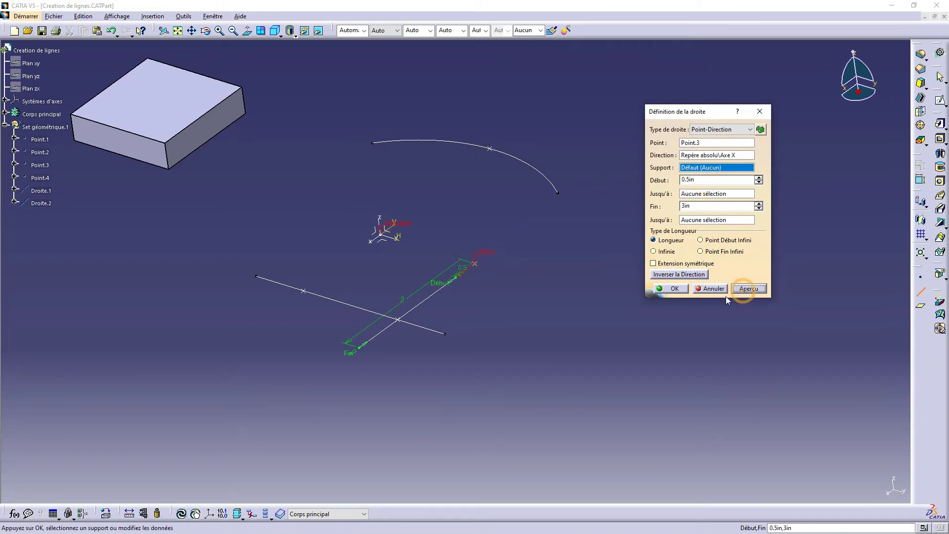
{"action": "middle_click_drag", "start_coordinate": [540, 343], "coordinate": [569, 226]}
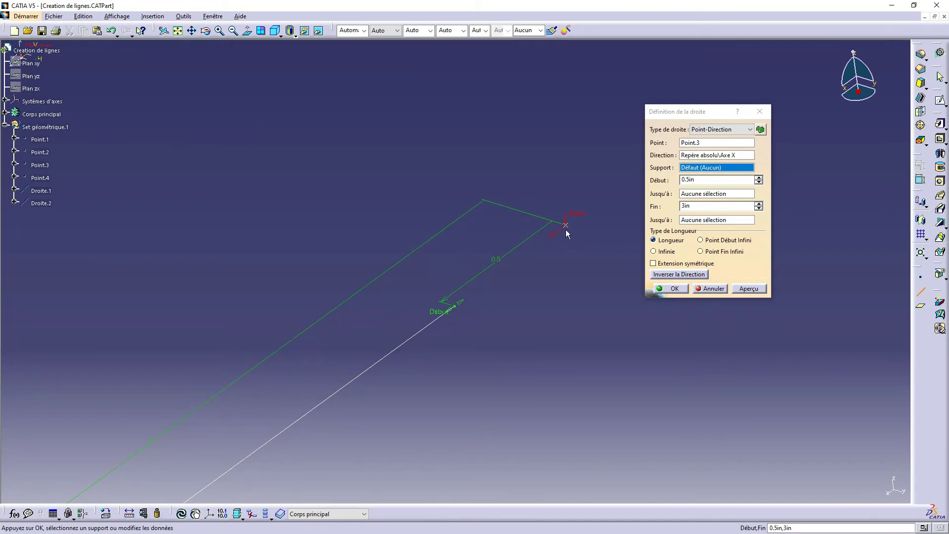
{"action": "middle_click_drag", "start_coordinate": [568, 234], "coordinate": [484, 235]}
{"action": "mouse_move", "coordinate": [377, 315]}
{"action": "middle_mouse_down"}
{"action": "mouse_move", "coordinate": [390, 308]}
{"action": "mouse_move", "coordinate": [394, 321]}
{"action": "middle_mouse_up"}
Step: Set the Point-Direction line's start to -0.5 in and its end to 4 in, previewing each change
{"action": "left_click_drag", "start_coordinate": [719, 178], "coordinate": [586, 153]}
{"action": "type", "text": "-3"}
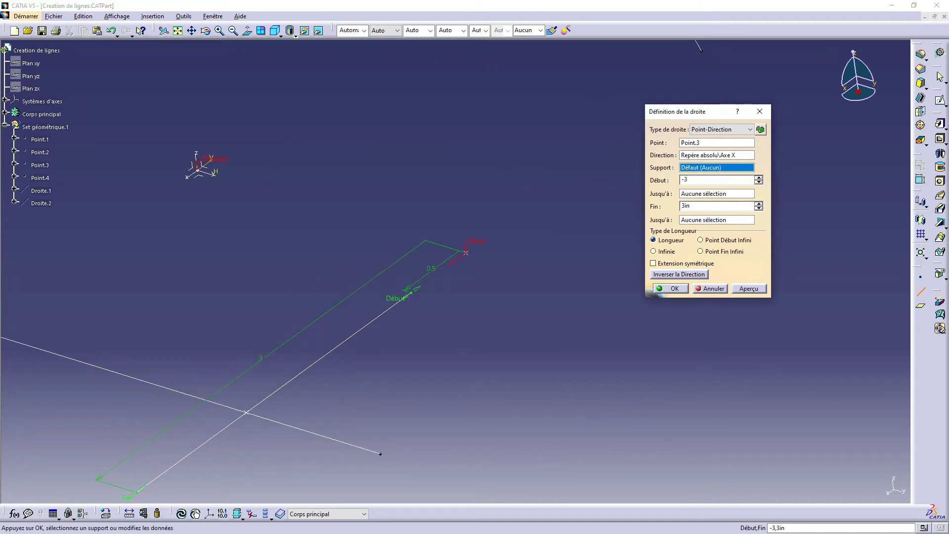
{"action": "left_click", "coordinate": [751, 288]}
{"action": "middle_click_drag", "start_coordinate": [482, 232], "coordinate": [519, 205]}
{"action": "double_click", "coordinate": [710, 206]}
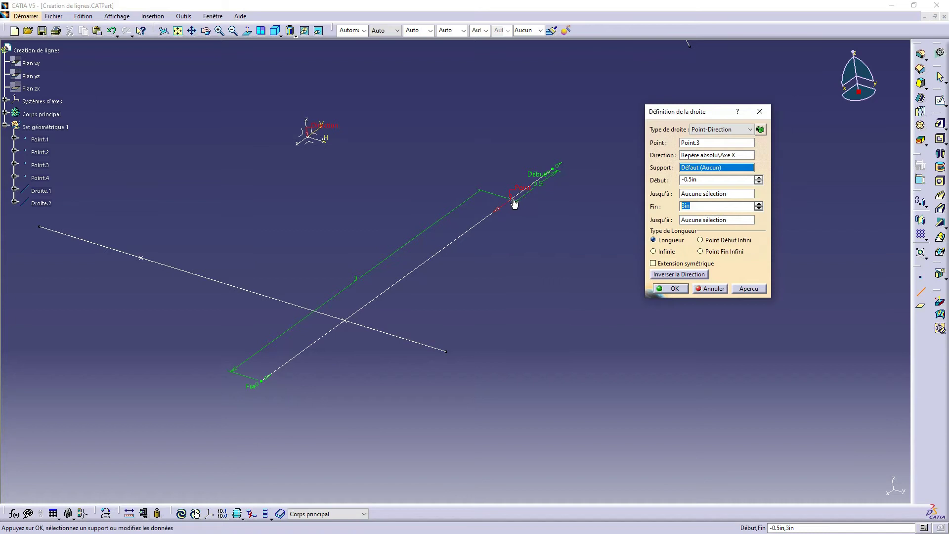
{"action": "type", "text": "4"}
{"action": "left_click", "coordinate": [749, 290]}
{"action": "middle_click_drag", "start_coordinate": [525, 291], "coordinate": [526, 302]}
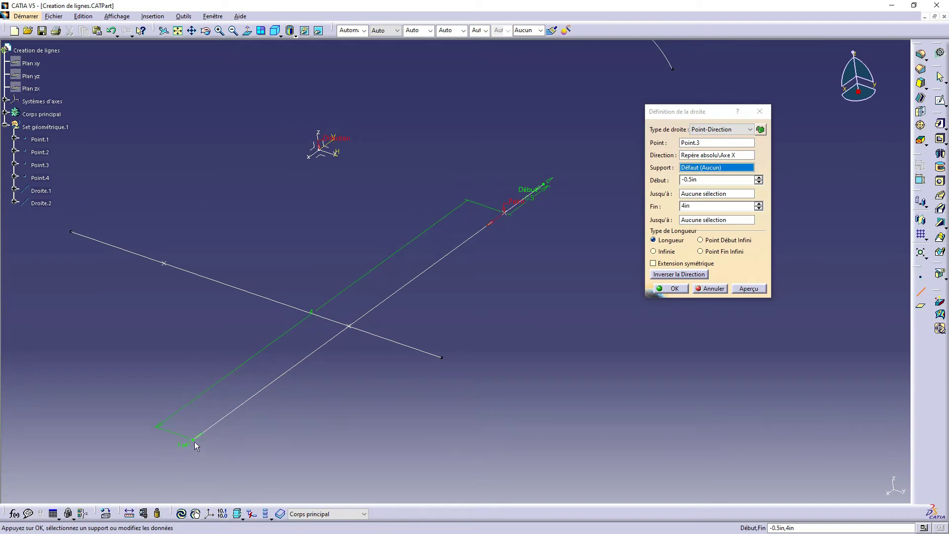
Step: Turn on symmetric extension for the Point-Direction line through Point.3 and create it
{"action": "left_click", "coordinate": [656, 265]}
{"action": "middle_click_drag", "start_coordinate": [542, 194], "coordinate": [541, 228]}
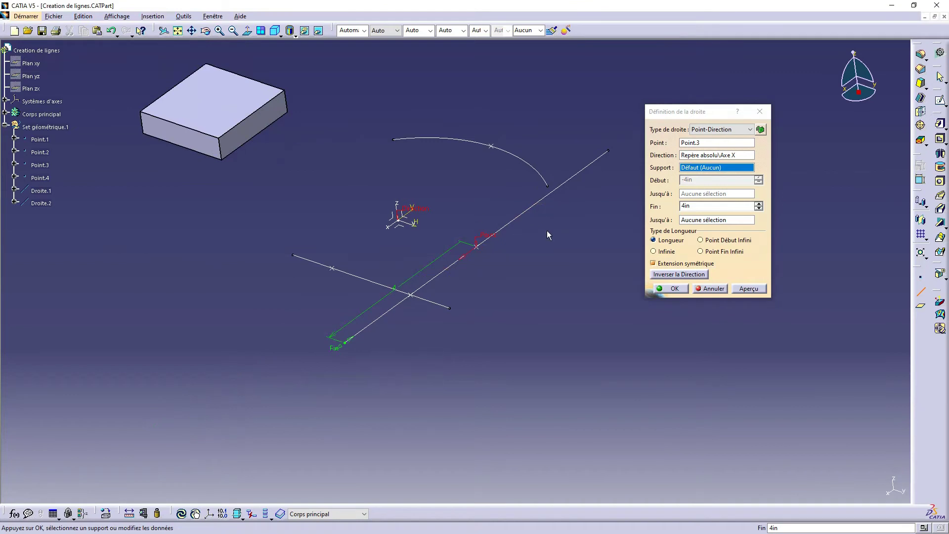
{"action": "left_click", "coordinate": [662, 289]}
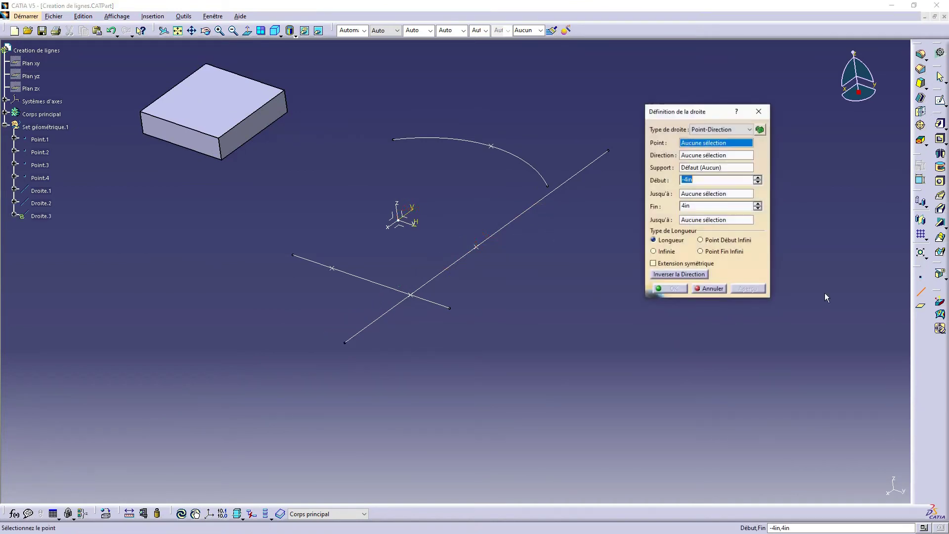
Step: Start an Angle/Normal-to-curve line using Droite.1 as curve, the absolute XY plane as support and Point.1 as start point
{"action": "left_click", "coordinate": [702, 129]}
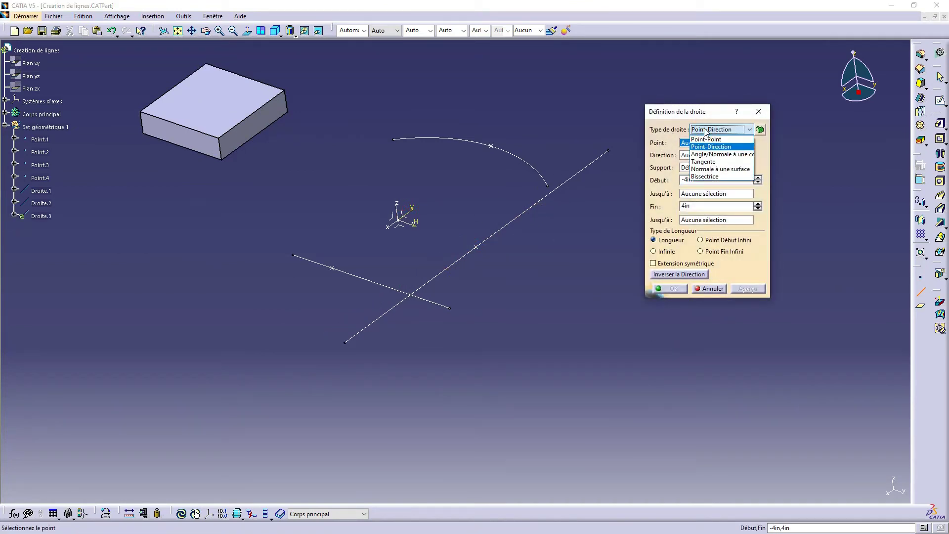
{"action": "left_click", "coordinate": [718, 154]}
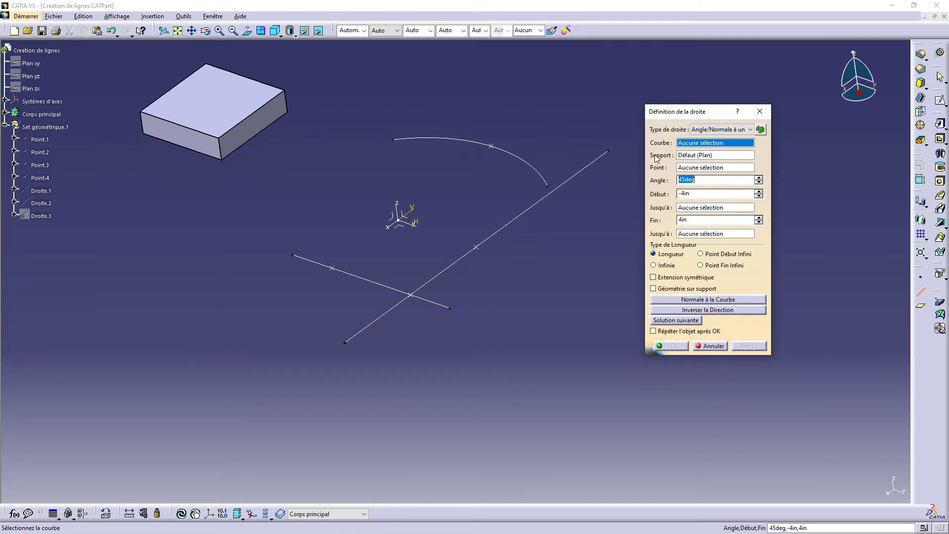
{"action": "left_click", "coordinate": [378, 285]}
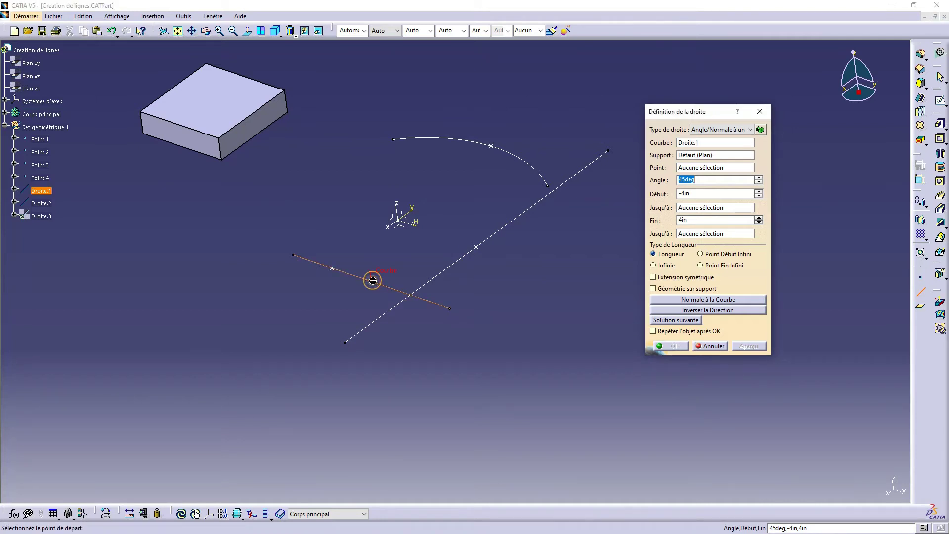
{"action": "middle_click_drag", "start_coordinate": [377, 277], "coordinate": [344, 289], "text": "ctrl"}
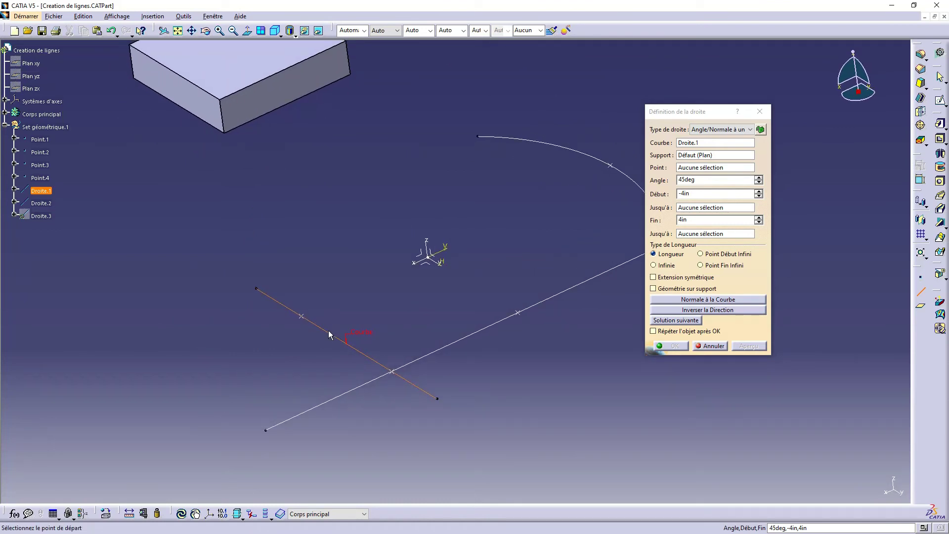
{"action": "left_click", "coordinate": [690, 157]}
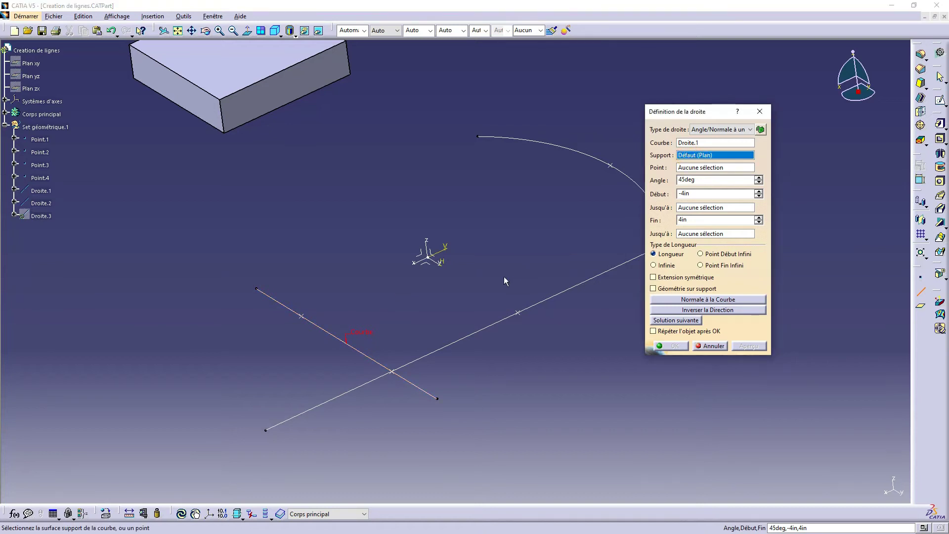
{"action": "left_click", "coordinate": [429, 266]}
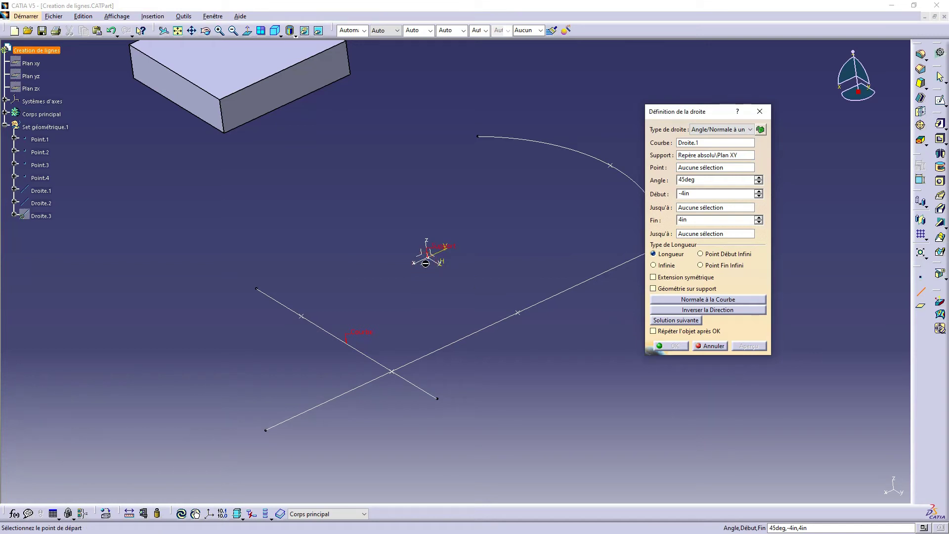
{"action": "left_click", "coordinate": [691, 169]}
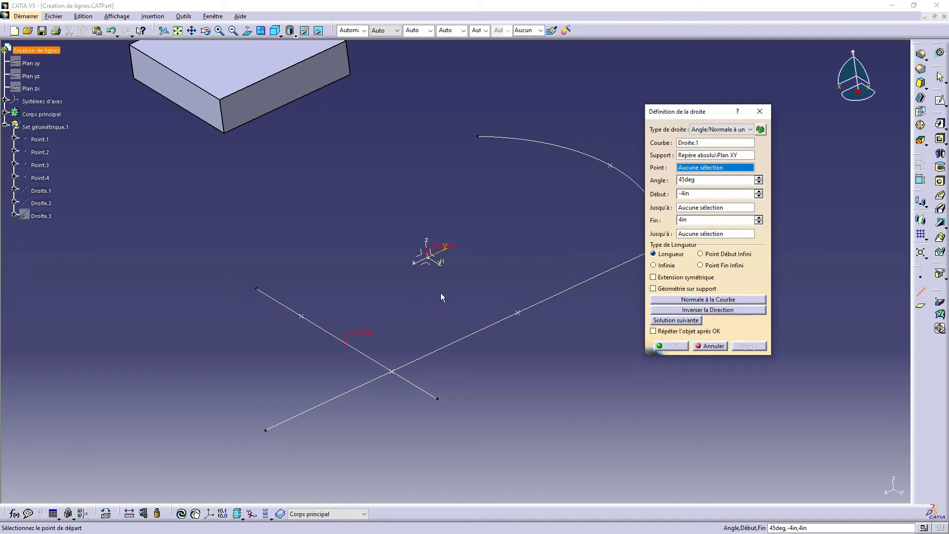
{"action": "left_click", "coordinate": [307, 318]}
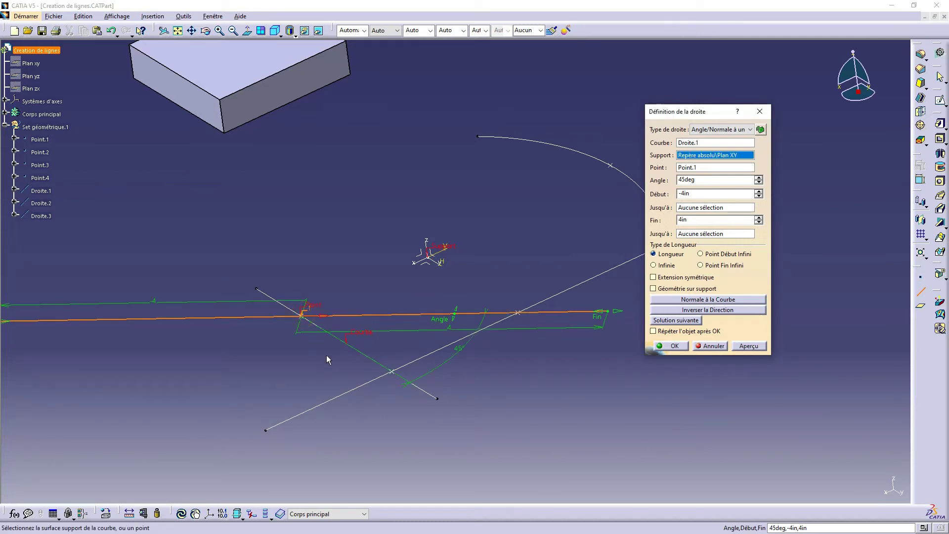
Step: Set the line's angle to Droite.1 to 75 degrees and preview it
{"action": "middle_click_drag", "start_coordinate": [529, 360], "coordinate": [488, 249]}
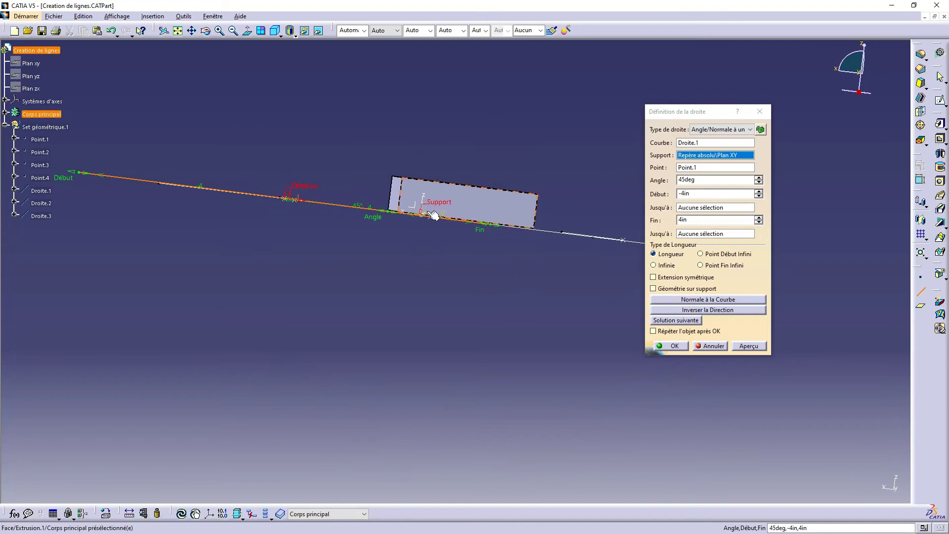
{"action": "mouse_move", "coordinate": [281, 218]}
{"action": "middle_mouse_down"}
{"action": "mouse_move", "coordinate": [332, 268]}
{"action": "mouse_move", "coordinate": [447, 342]}
{"action": "middle_mouse_up"}
{"action": "double_click", "coordinate": [717, 182]}
{"action": "type", "text": "5"}
{"action": "key", "text": "BackSpace"}
{"action": "type", "text": "75"}
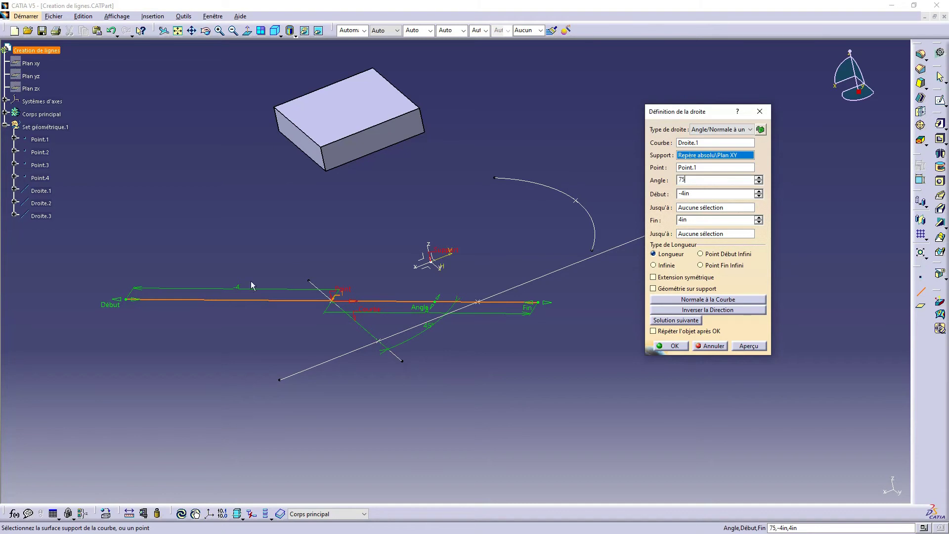
{"action": "left_click", "coordinate": [750, 346]}
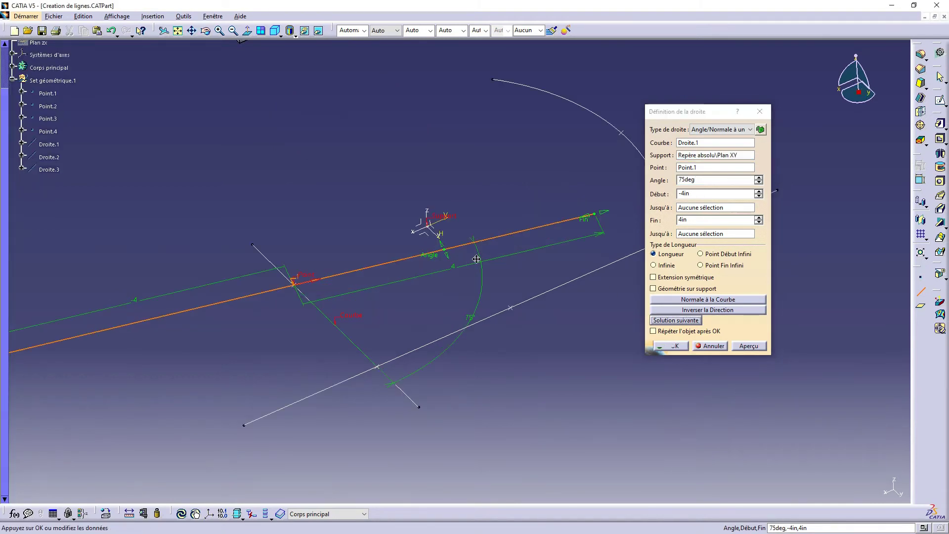
Step: Set the angled line's start to 0 in, preview it and create the line
{"action": "left_click", "coordinate": [517, 241]}
{"action": "left_click", "coordinate": [704, 193]}
{"action": "left_click", "coordinate": [704, 220]}
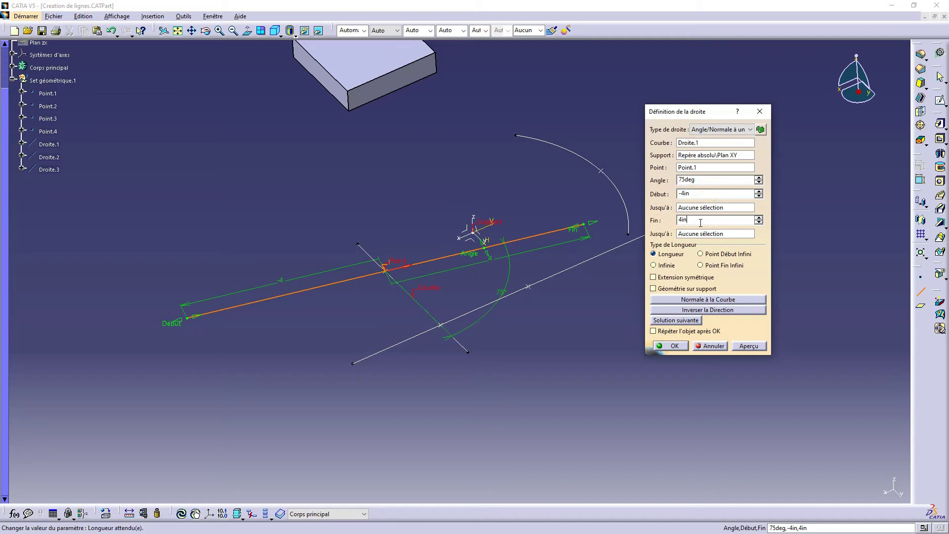
{"action": "middle_click_drag", "start_coordinate": [457, 259], "coordinate": [396, 294]}
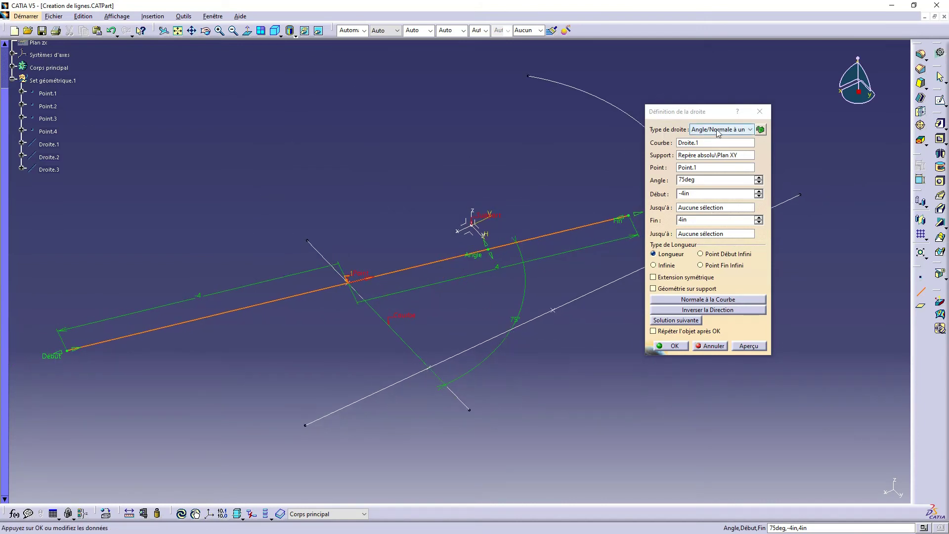
{"action": "middle_click_drag", "start_coordinate": [629, 222], "coordinate": [580, 229]}
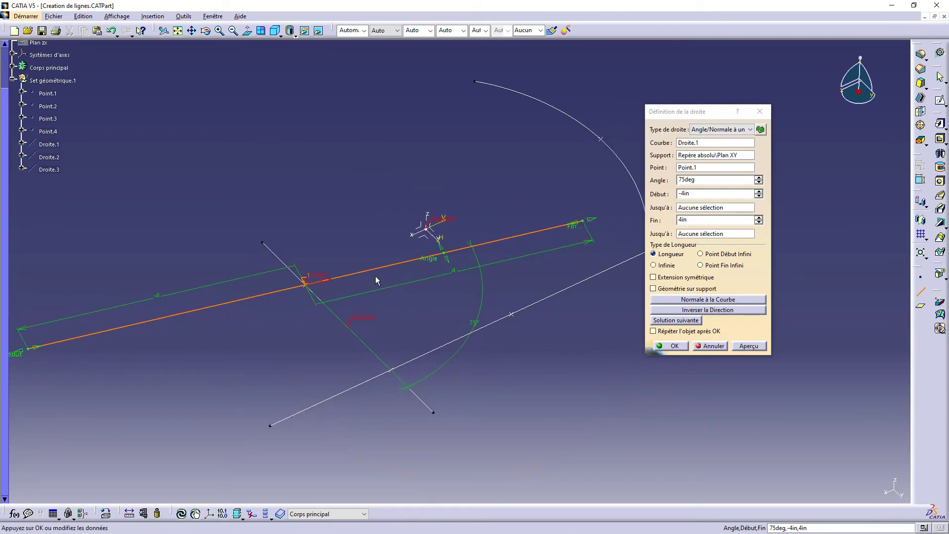
{"action": "middle_click_drag", "start_coordinate": [393, 280], "coordinate": [392, 275]}
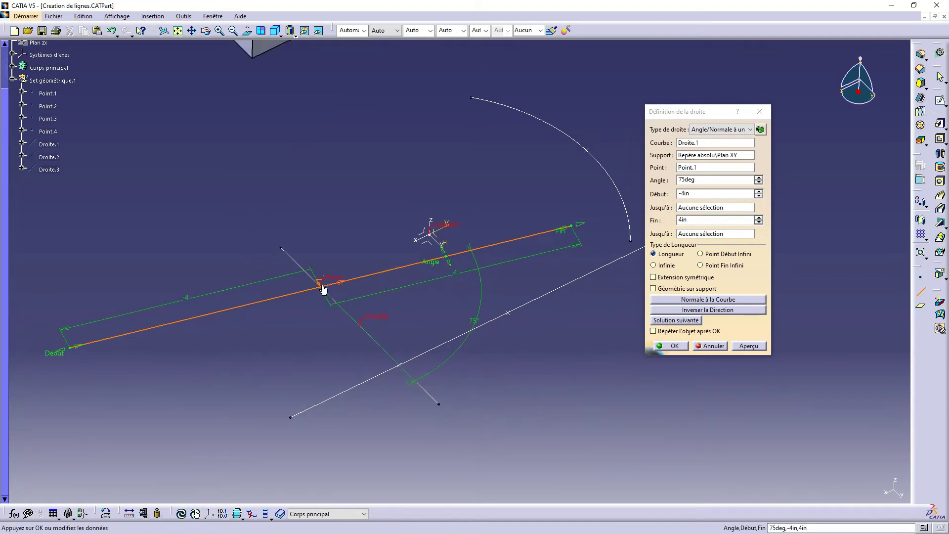
{"action": "left_click", "coordinate": [701, 193]}
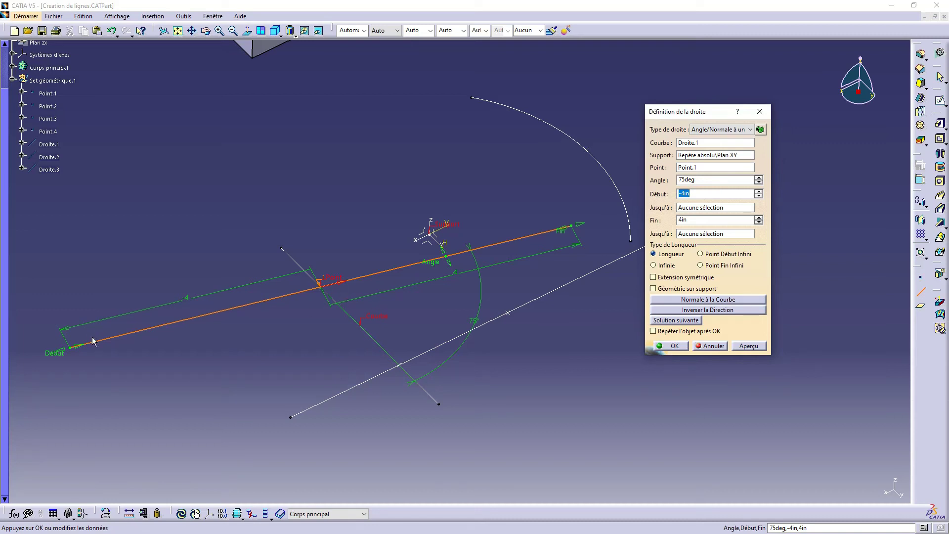
{"action": "type", "text": "0"}
{"action": "left_click", "coordinate": [749, 345]}
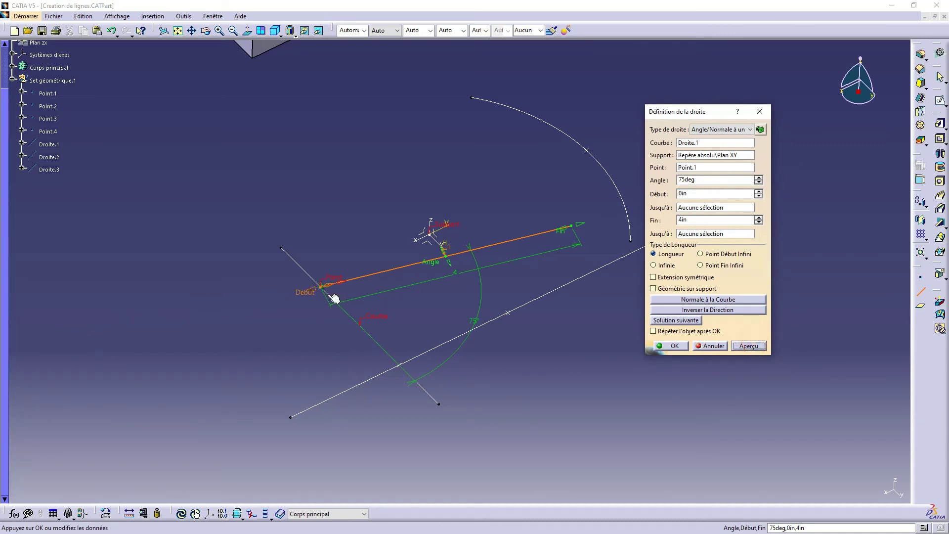
{"action": "left_click_drag", "start_coordinate": [703, 221], "coordinate": [665, 224]}
{"action": "left_click", "coordinate": [669, 346]}
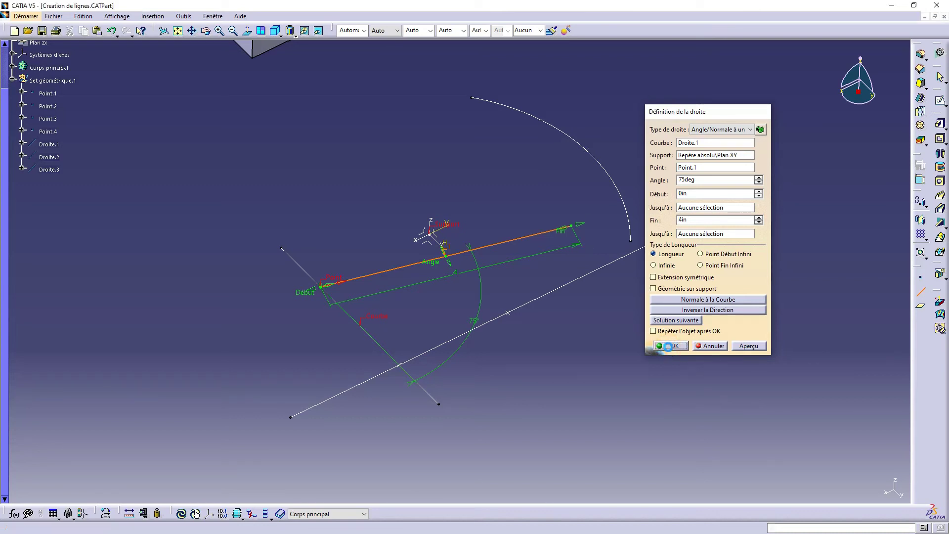
Step: Start a Tangent line on the Esquisse.1 arc passing through Point.4
{"action": "left_click", "coordinate": [714, 130]}
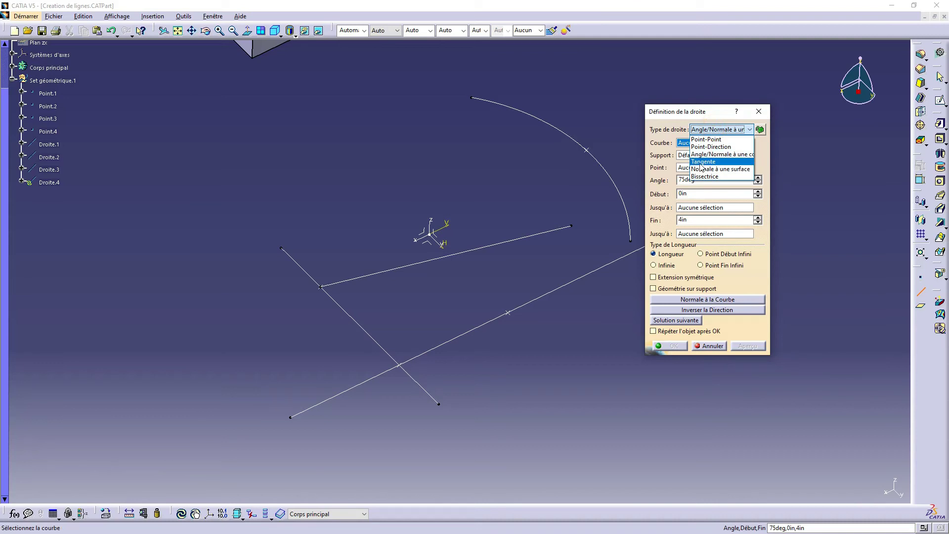
{"action": "left_click", "coordinate": [718, 162]}
{"action": "middle_click_drag", "start_coordinate": [421, 244], "coordinate": [595, 325]}
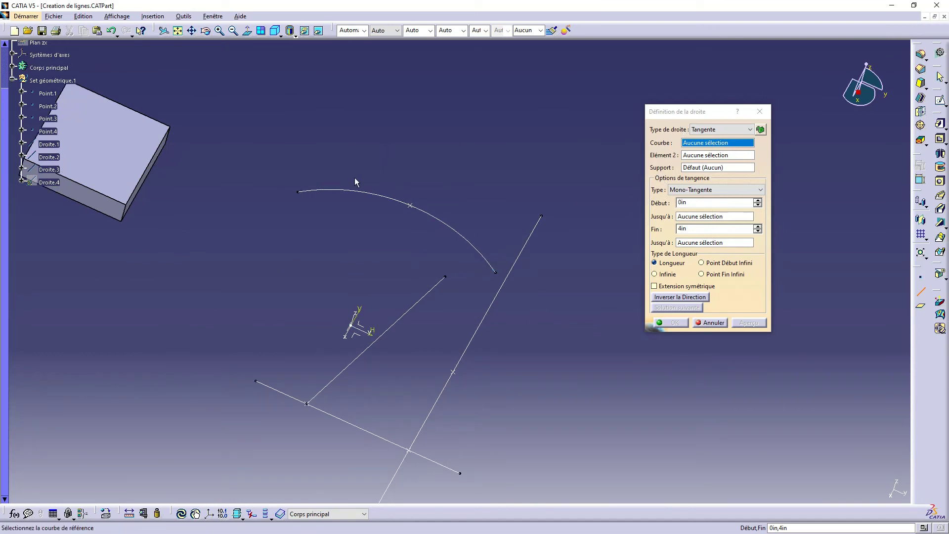
{"action": "left_click", "coordinate": [449, 223]}
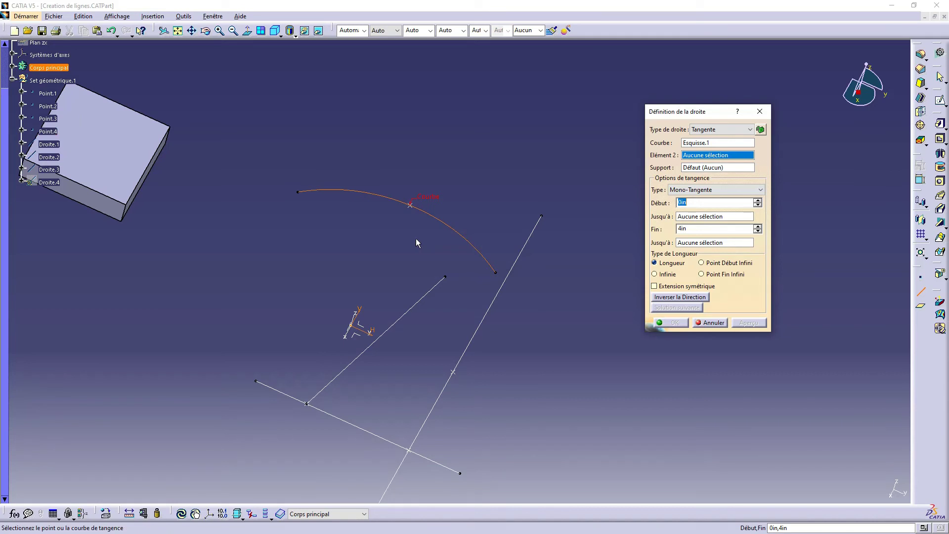
{"action": "left_click", "coordinate": [411, 204]}
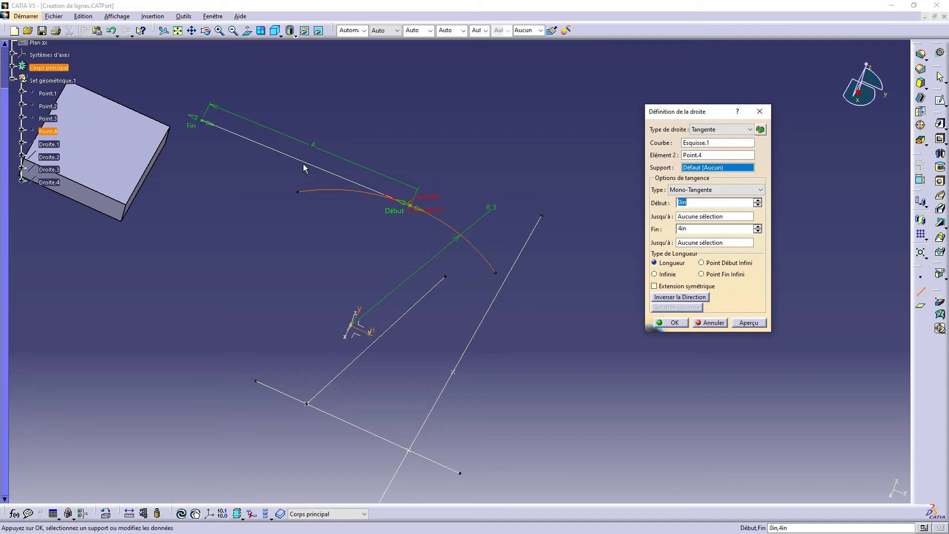
Step: Try a start of 0.5 in for the tangent line, previewing it and examining the offset from Point.4
{"action": "type", "text": ".5"}
{"action": "left_click", "coordinate": [749, 322]}
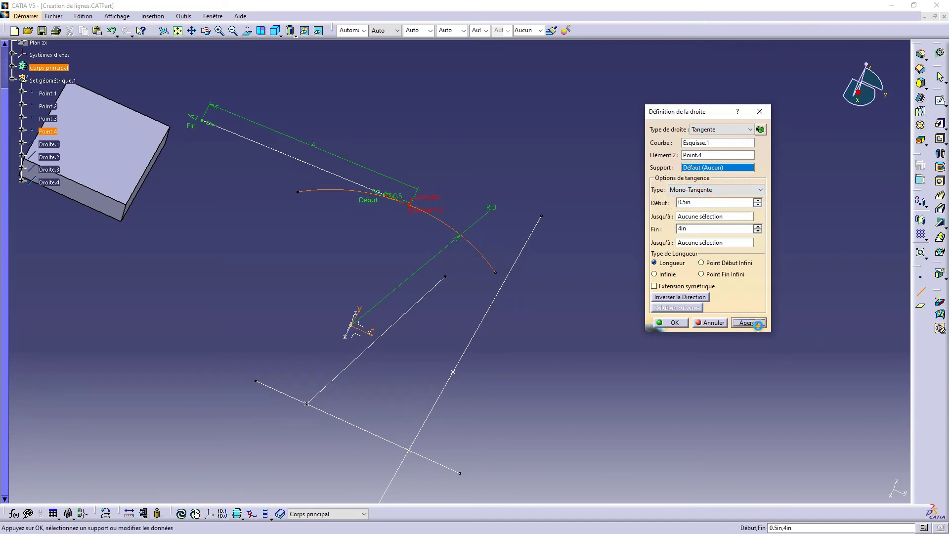
{"action": "middle_click_drag", "start_coordinate": [559, 215], "coordinate": [568, 159]}
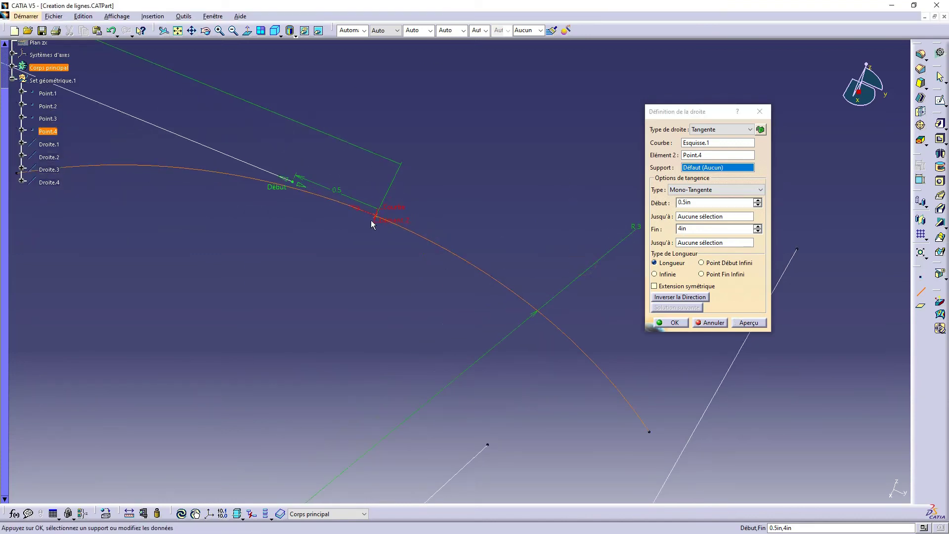
{"action": "middle_click_drag", "start_coordinate": [394, 229], "coordinate": [130, 201]}
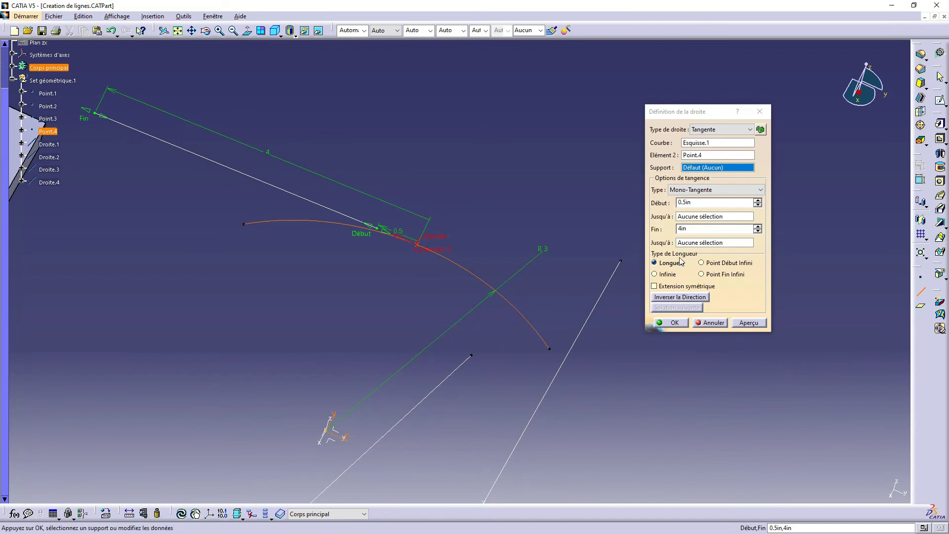
Step: Set the tangent line's start to -3 in, preview it, create the line and leave the Line command
{"action": "double_click", "coordinate": [692, 202]}
{"action": "type", "text": "-"}
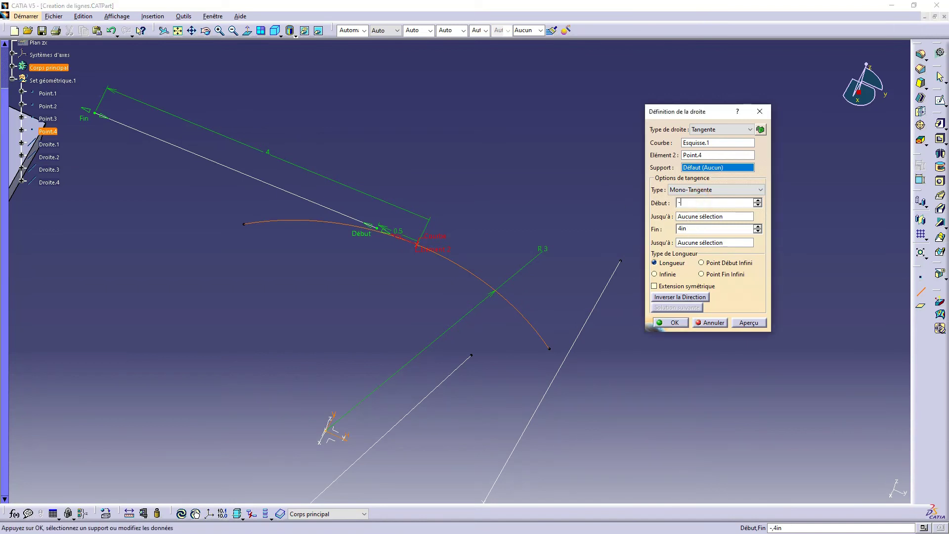
{"action": "type", "text": "3"}
{"action": "left_click", "coordinate": [747, 323]}
{"action": "middle_click_drag", "start_coordinate": [511, 282], "coordinate": [538, 287]}
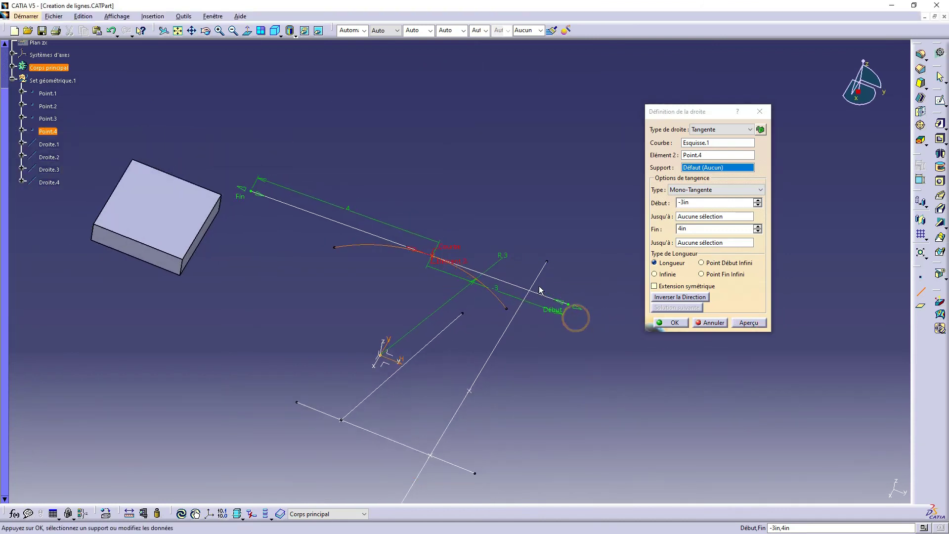
{"action": "left_click", "coordinate": [668, 324]}
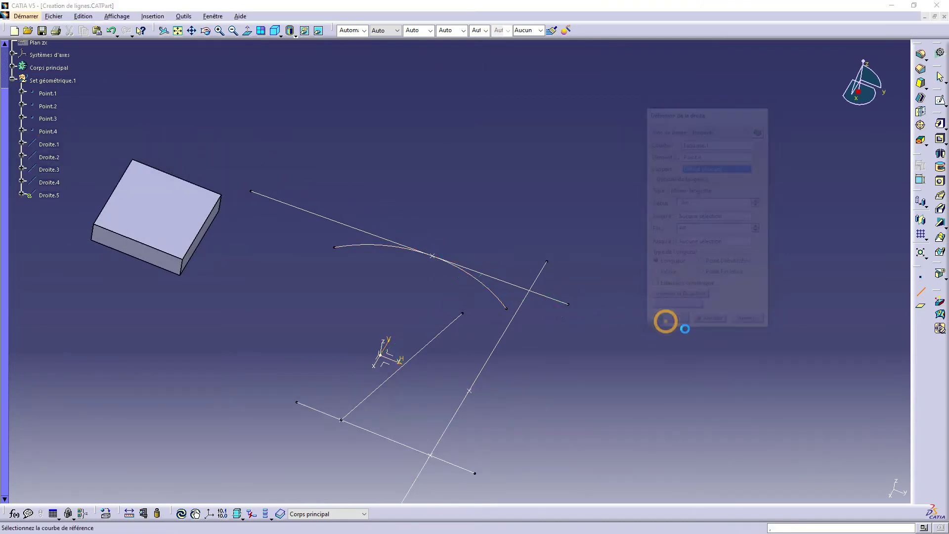
{"action": "left_click", "coordinate": [918, 294]}
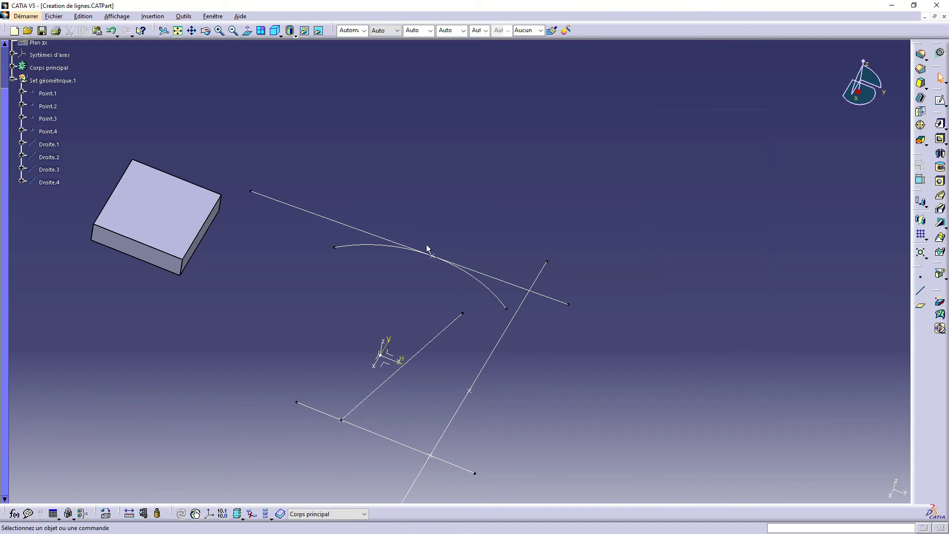
Step: Edit Point.4 on the arc, reducing its curve length ratio to 0.22 so the tangent line follows it
{"action": "double_click", "coordinate": [440, 259]}
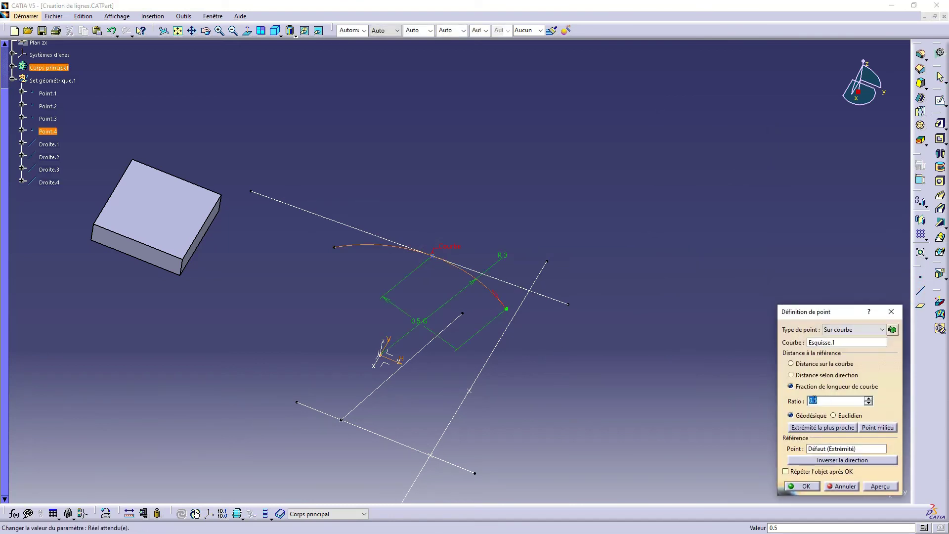
{"action": "left_click", "coordinate": [868, 404]}
{"action": "left_click", "coordinate": [869, 404]}
{"action": "left_click", "coordinate": [869, 403]}
{"action": "left_click", "coordinate": [869, 403]}
{"action": "left_click", "coordinate": [868, 403]}
{"action": "left_click", "coordinate": [868, 404]}
{"action": "left_click", "coordinate": [869, 403]}
{"action": "left_click", "coordinate": [869, 403]}
{"action": "left_click", "coordinate": [868, 403]}
{"action": "left_click", "coordinate": [868, 403]}
{"action": "left_click", "coordinate": [869, 403]}
{"action": "left_click", "coordinate": [869, 403]}
{"action": "left_click", "coordinate": [869, 404]}
{"action": "left_click", "coordinate": [869, 404]}
{"action": "left_click", "coordinate": [868, 403]}
{"action": "left_click", "coordinate": [868, 404]}
{"action": "left_click", "coordinate": [868, 403]}
{"action": "left_click", "coordinate": [868, 403]}
{"action": "left_click", "coordinate": [869, 404]}
{"action": "left_click", "coordinate": [868, 403]}
{"action": "left_click", "coordinate": [868, 403]}
{"action": "left_click", "coordinate": [868, 403]}
{"action": "left_click", "coordinate": [868, 404]}
{"action": "left_click", "coordinate": [868, 404]}
{"action": "left_click", "coordinate": [869, 403]}
{"action": "left_click", "coordinate": [868, 403]}
{"action": "left_click", "coordinate": [869, 403]}
{"action": "left_click", "coordinate": [869, 403]}
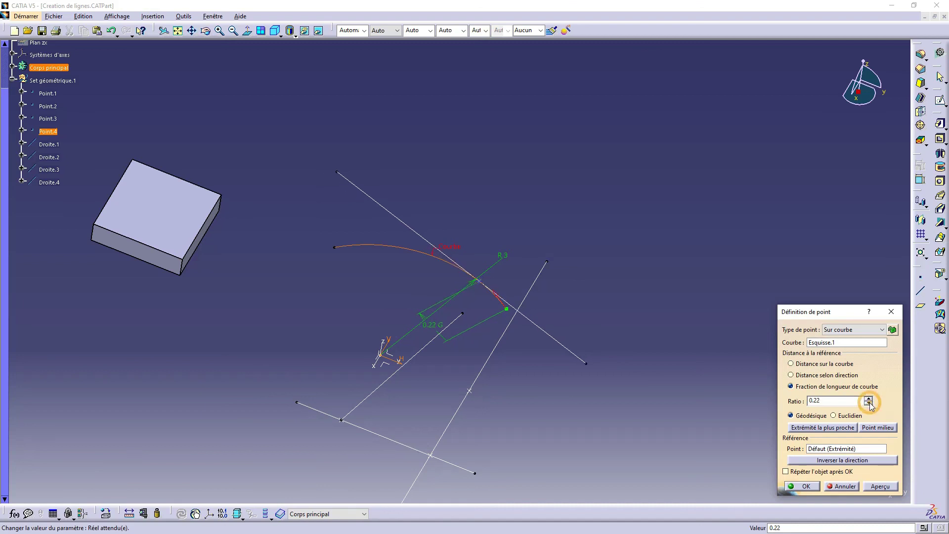
{"action": "left_click", "coordinate": [809, 486]}
Step: Start a line of the Normal to surface type on the block's top face, starting from the block's front corner vertex
{"action": "middle_click_drag", "start_coordinate": [696, 324], "coordinate": [666, 344]}
{"action": "left_click", "coordinate": [922, 298]}
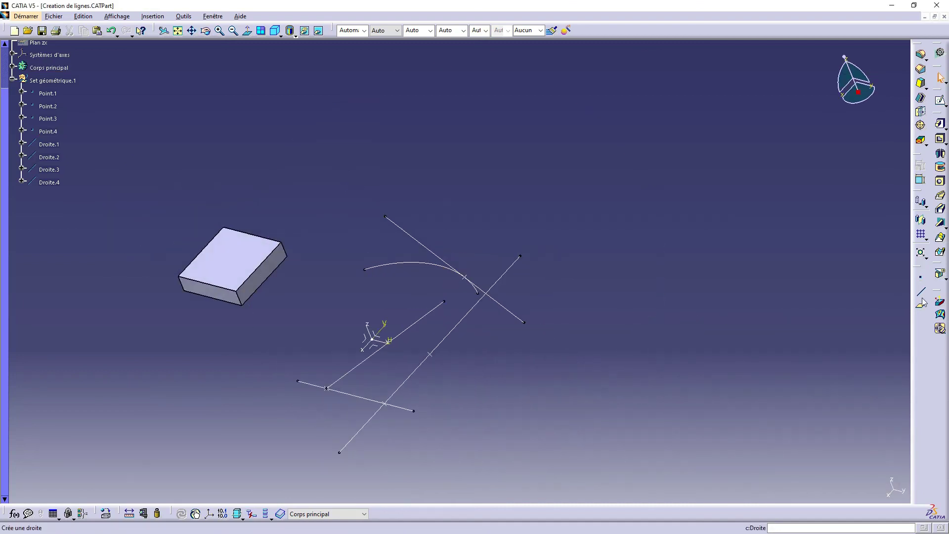
{"action": "left_click", "coordinate": [707, 129]}
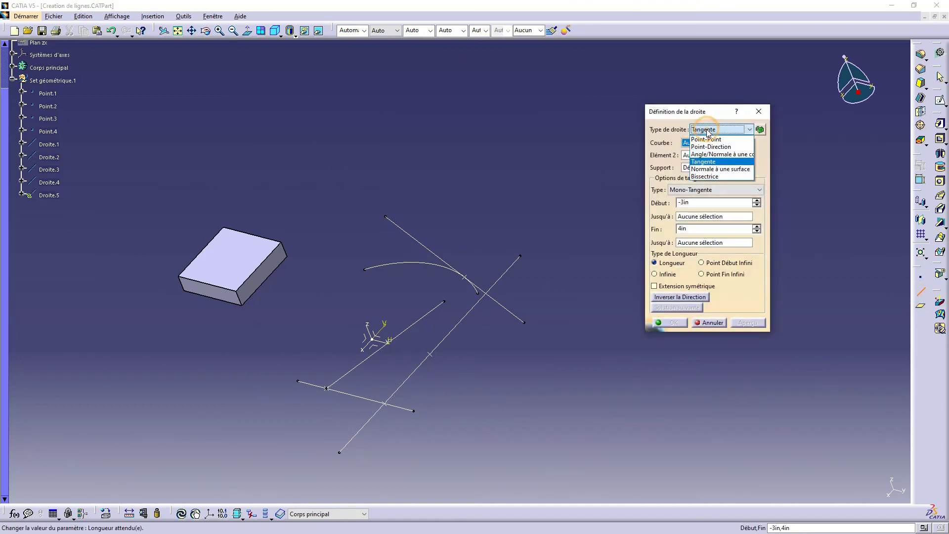
{"action": "left_click", "coordinate": [733, 172]}
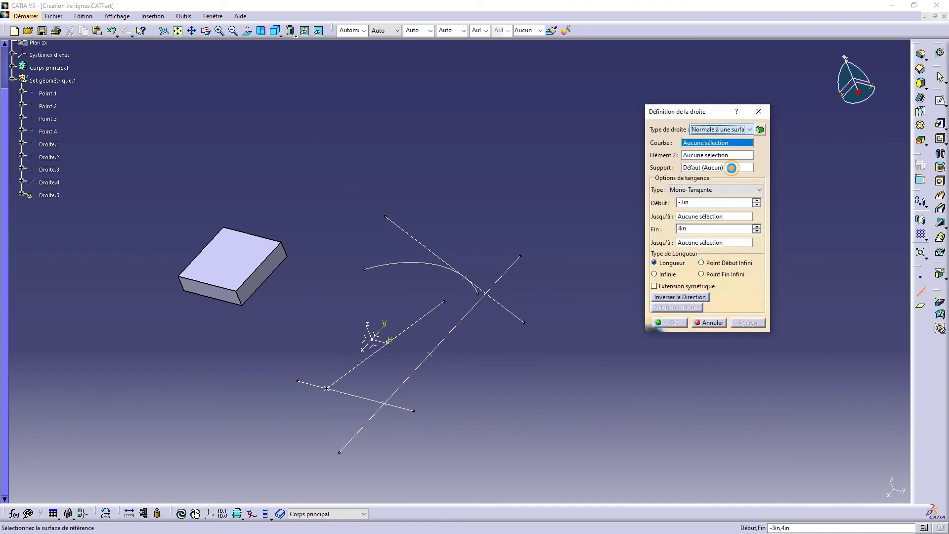
{"action": "middle_click_drag", "start_coordinate": [464, 165], "coordinate": [544, 262]}
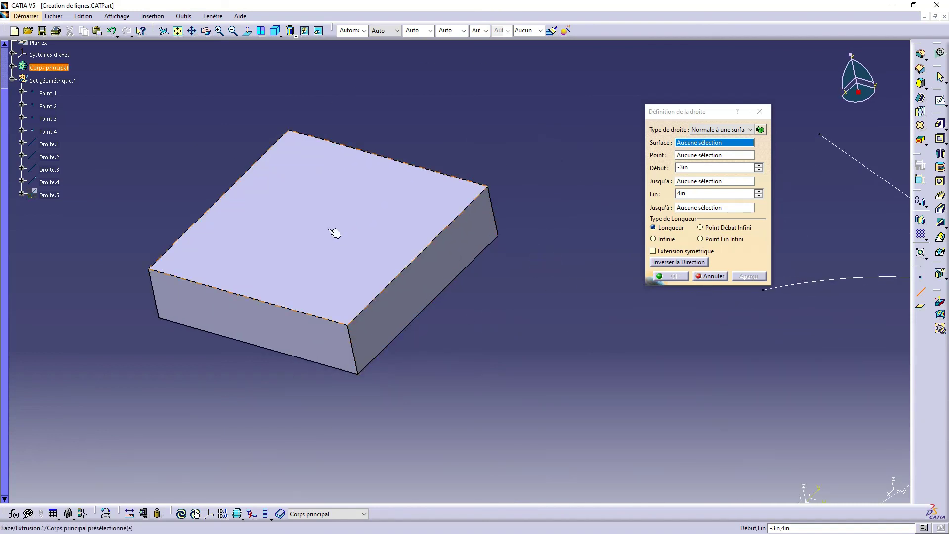
{"action": "left_click", "coordinate": [330, 208]}
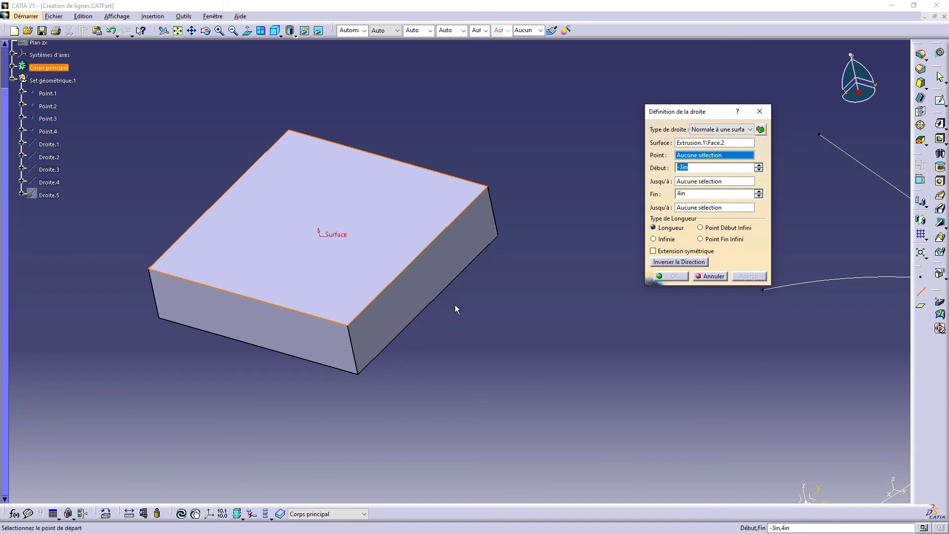
{"action": "left_click", "coordinate": [351, 329]}
{"action": "mouse_move", "coordinate": [354, 328]}
{"action": "middle_mouse_down"}
{"action": "mouse_move", "coordinate": [369, 392]}
{"action": "mouse_move", "coordinate": [494, 333]}
{"action": "mouse_move", "coordinate": [565, 313]}
{"action": "mouse_move", "coordinate": [392, 333]}
{"action": "middle_mouse_up"}
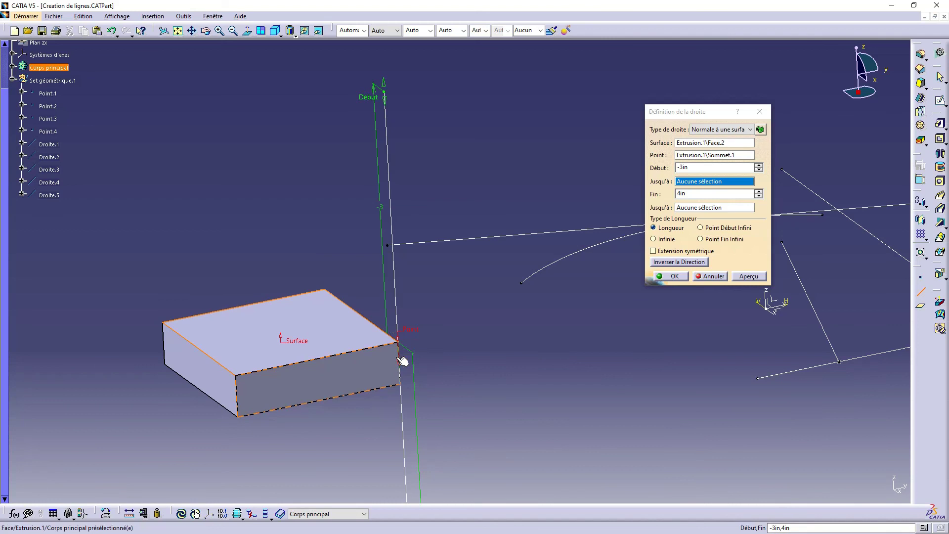
{"action": "middle_click_drag", "start_coordinate": [451, 269], "coordinate": [387, 413]}
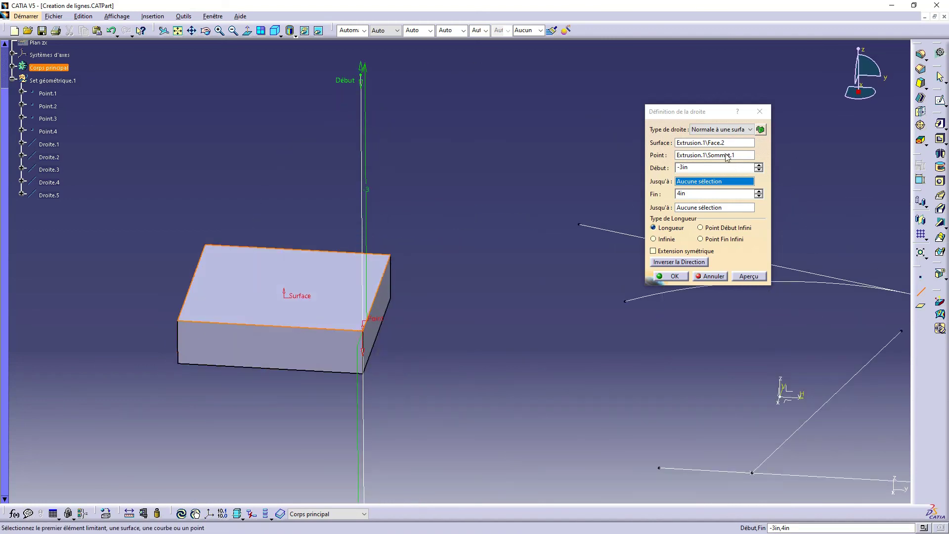
Step: Change the normal line's reference surface to the block's front side face, keeping the same corner vertex
{"action": "left_click", "coordinate": [707, 143]}
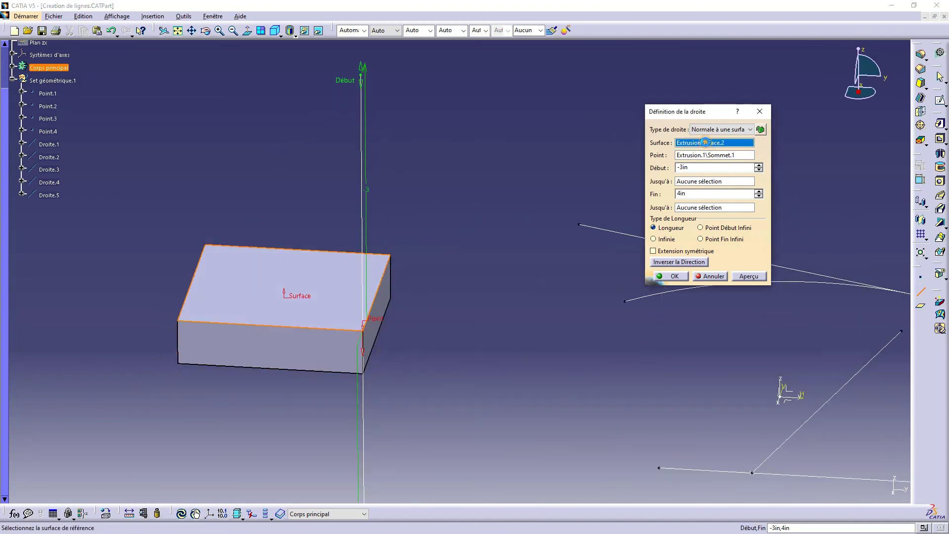
{"action": "left_click", "coordinate": [328, 353]}
{"action": "middle_click_drag", "start_coordinate": [328, 353], "coordinate": [402, 395]}
{"action": "middle_click_drag", "start_coordinate": [284, 313], "coordinate": [347, 280]}
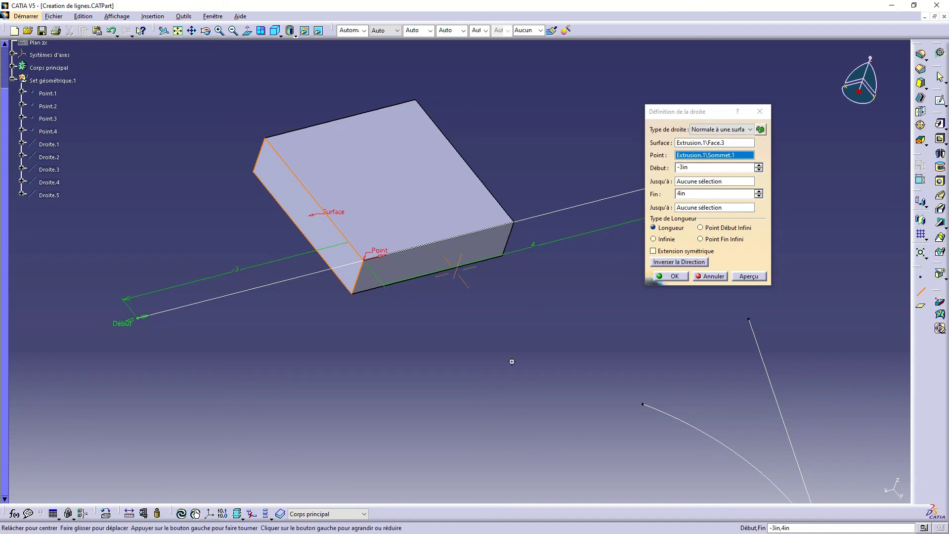
{"action": "middle_click_drag", "start_coordinate": [511, 359], "coordinate": [514, 357]}
{"action": "left_click", "coordinate": [722, 130]}
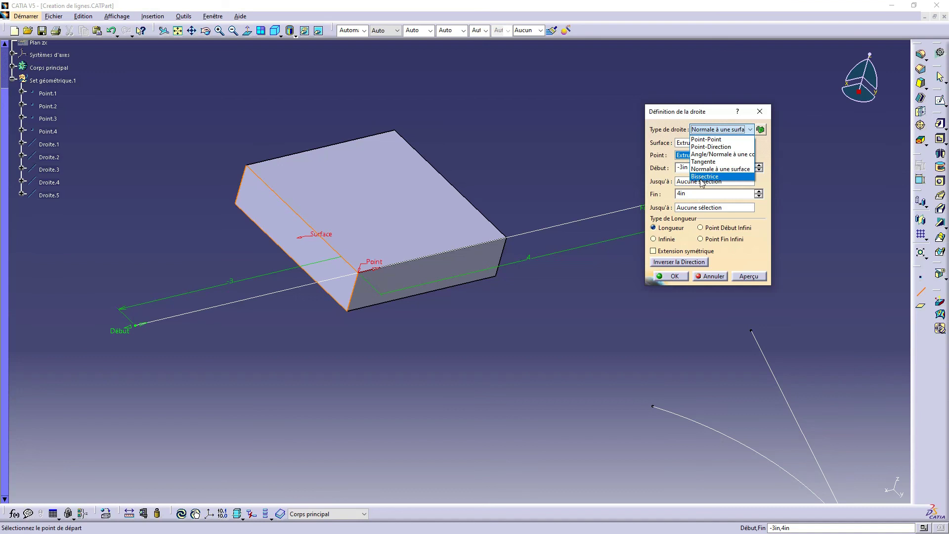
{"action": "left_click", "coordinate": [673, 111]}
{"action": "left_click_drag", "start_coordinate": [673, 111], "coordinate": [658, 105]}
{"action": "left_click", "coordinate": [691, 125]}
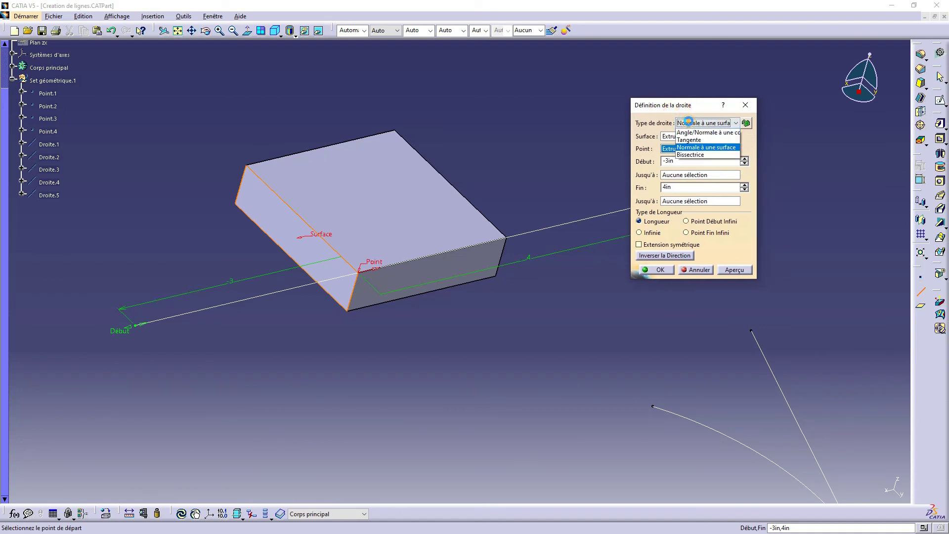
{"action": "left_click", "coordinate": [690, 124]}
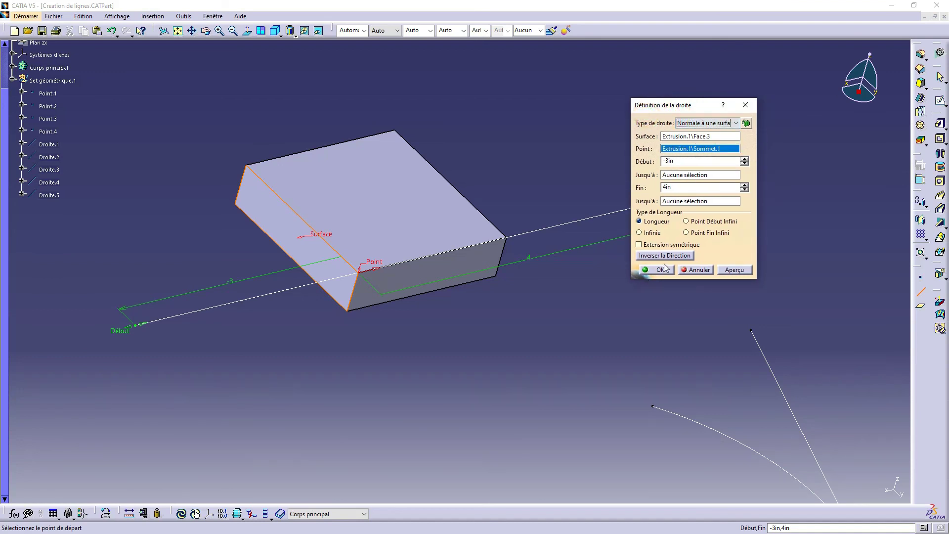